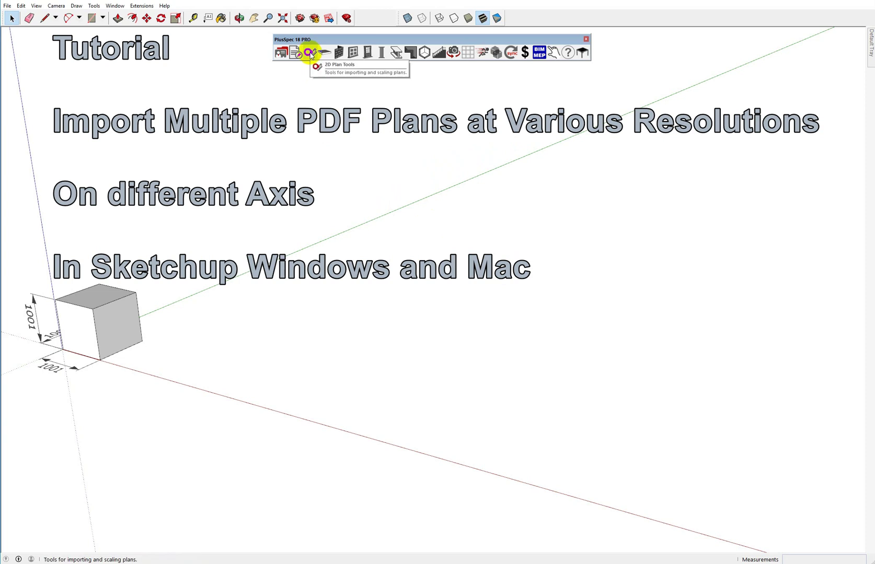
Open PlusSpec's PDF import tool from 2D Plan Tools and set Import Quality to Best.
drag(315, 40, 300, 39)
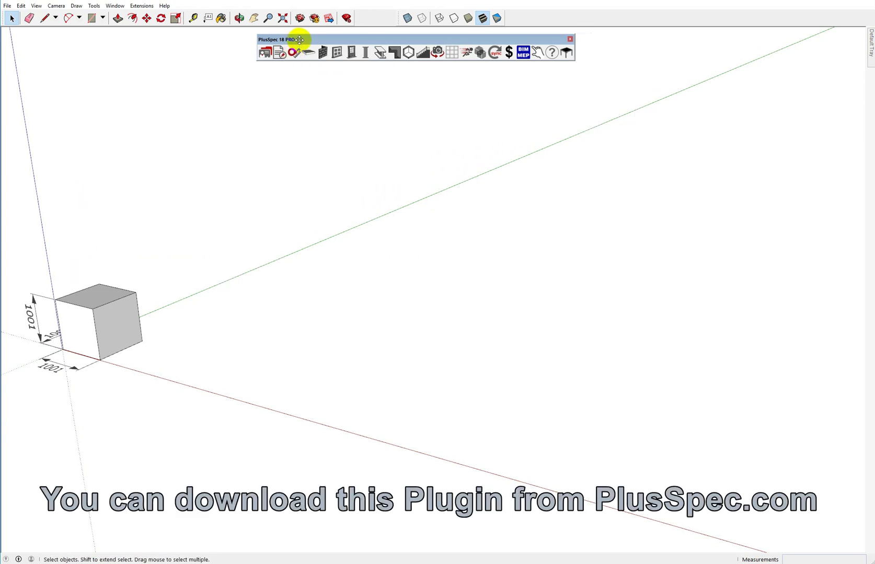
click(294, 53)
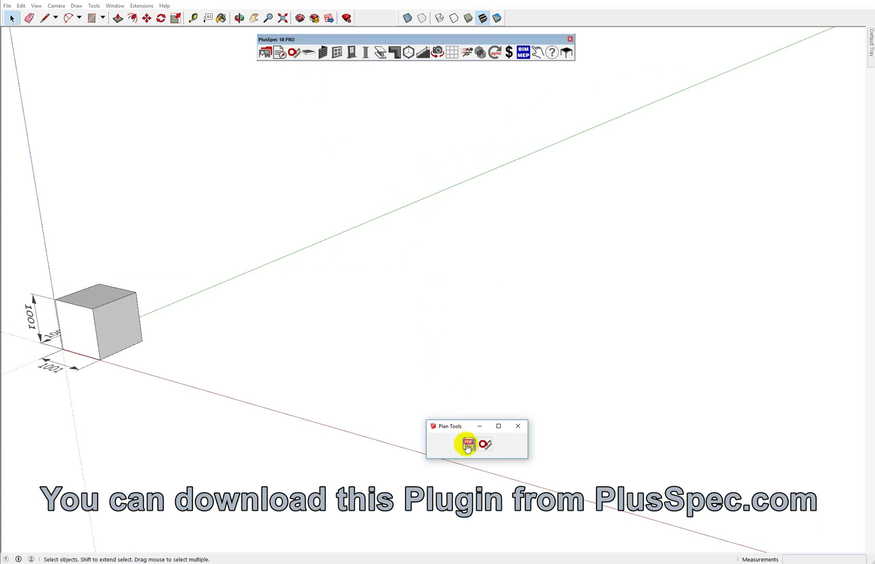
click(469, 445)
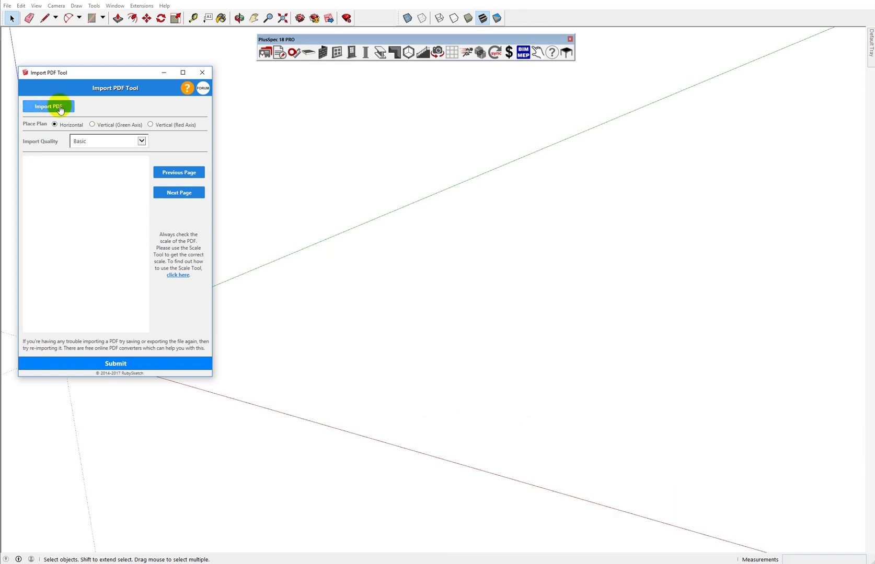
click(101, 146)
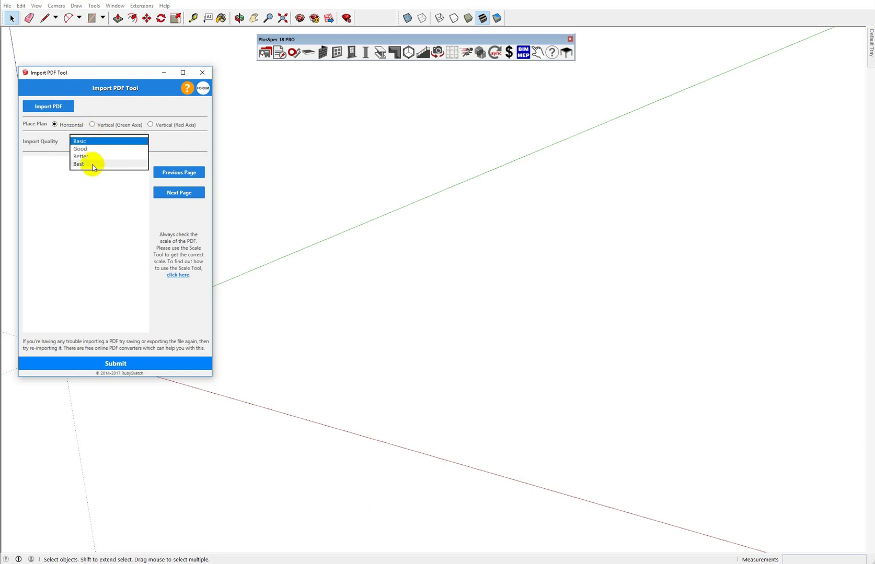
click(93, 164)
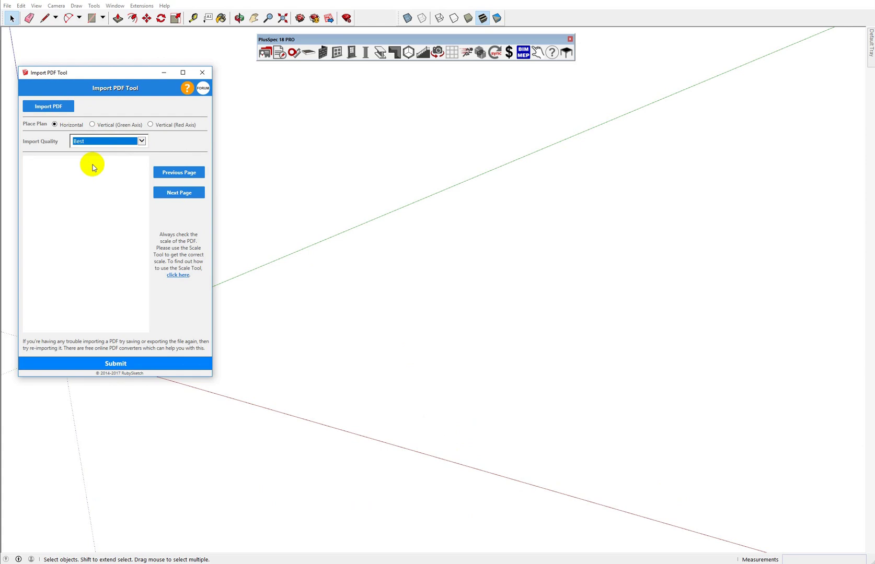
Load the 'Working Drawing Set for MDC 4.4.17' PDF and page forward twice to the floor plan.
click(48, 107)
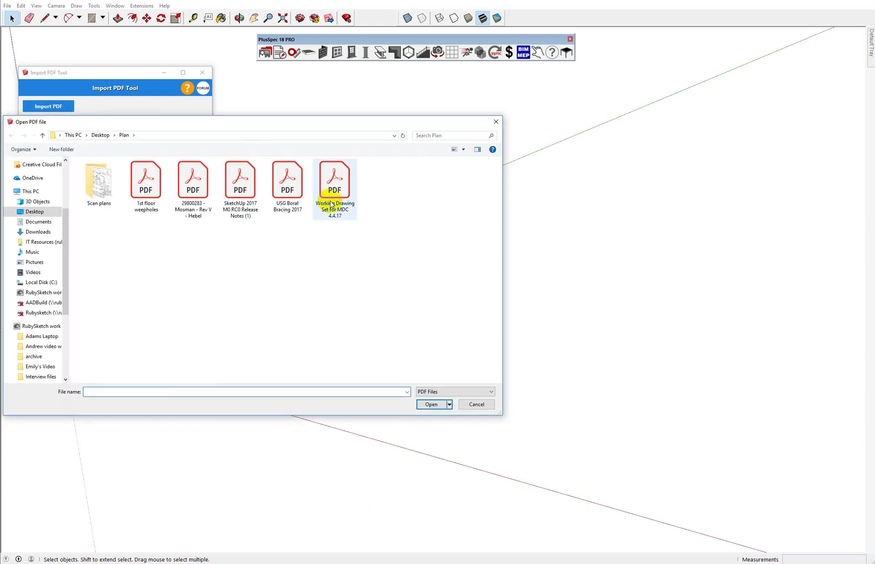
click(335, 181)
click(431, 405)
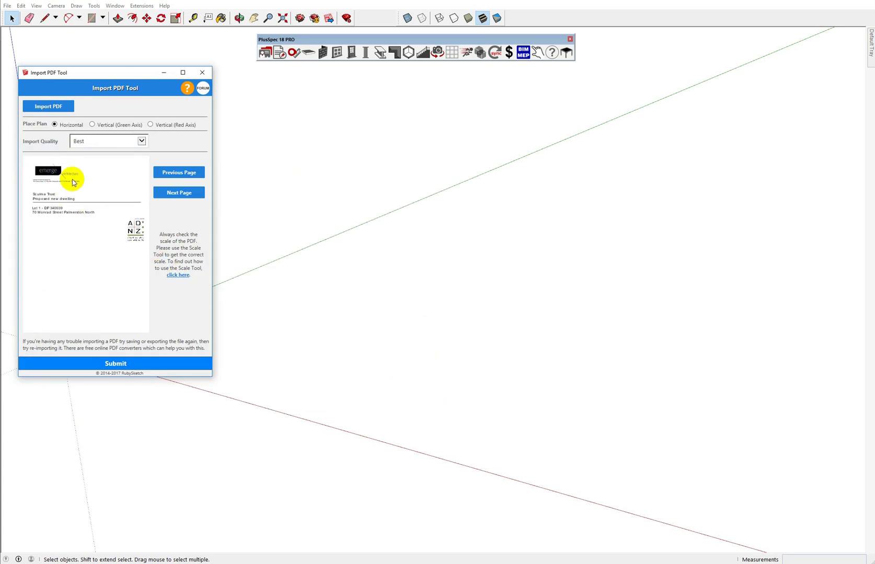
click(173, 196)
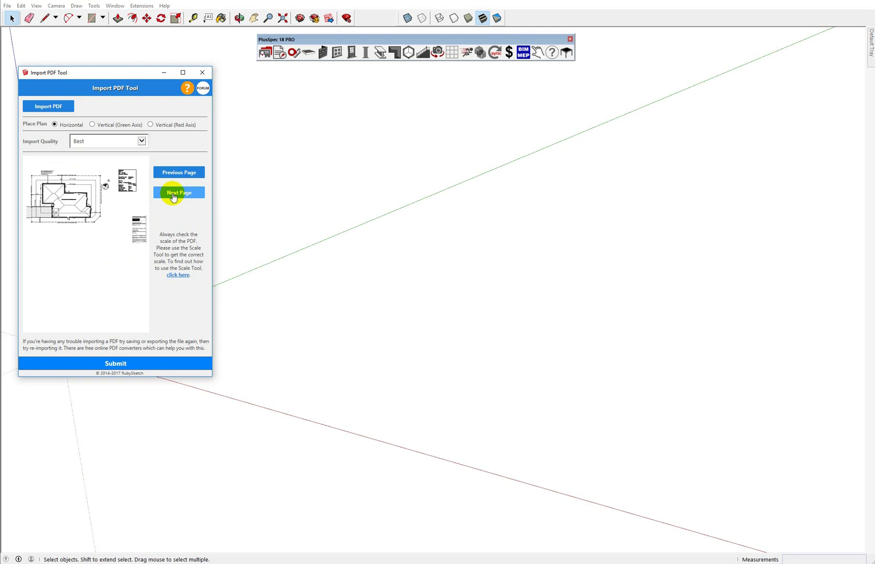
click(173, 196)
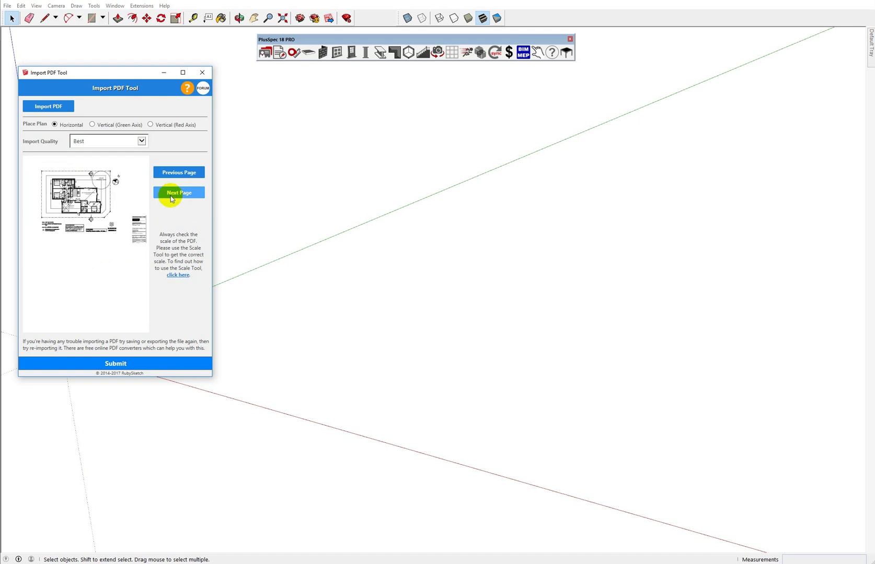
Import the previewed floor plan page flat on the ground at Best quality.
click(137, 369)
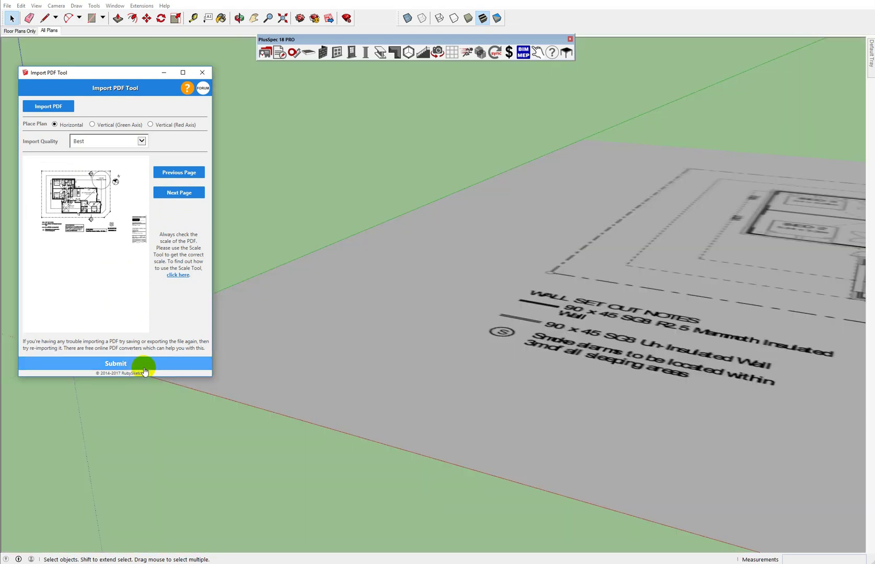
scroll(412, 366, down, 6)
middle_drag(421, 360, 611, 424)
scroll(417, 393, up, 3)
scroll(416, 393, up, 8)
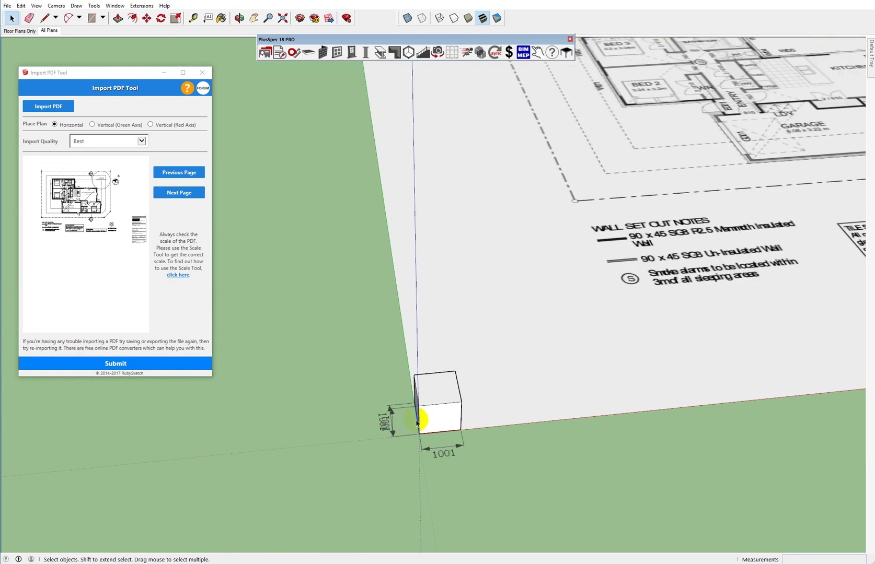
Orbit and zoom around the box to inspect the imported floor plan sheet.
middle_drag(445, 426, 390, 283)
scroll(348, 318, down, 3)
middle_drag(348, 319, 330, 340)
scroll(330, 341, down, 3)
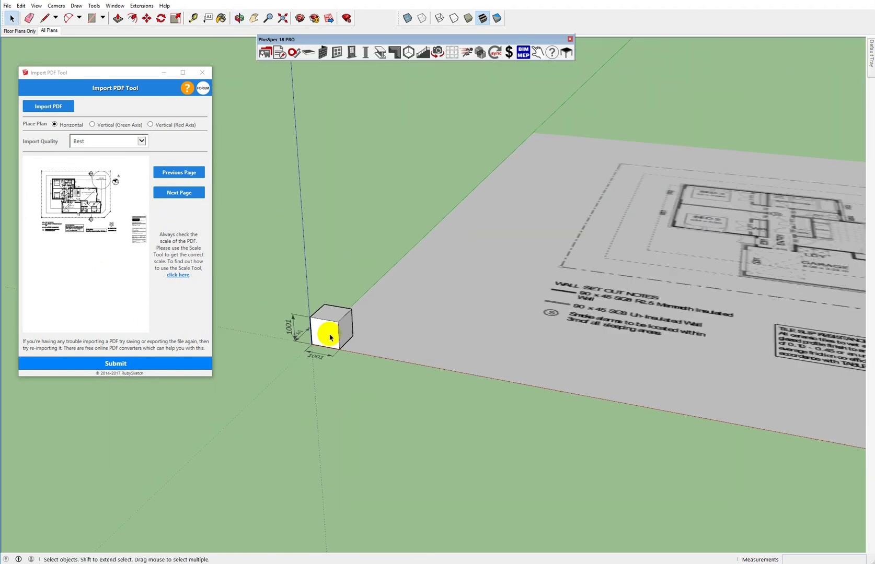
middle_drag(453, 313, 578, 390)
scroll(630, 224, up, 2)
scroll(630, 225, up, 8)
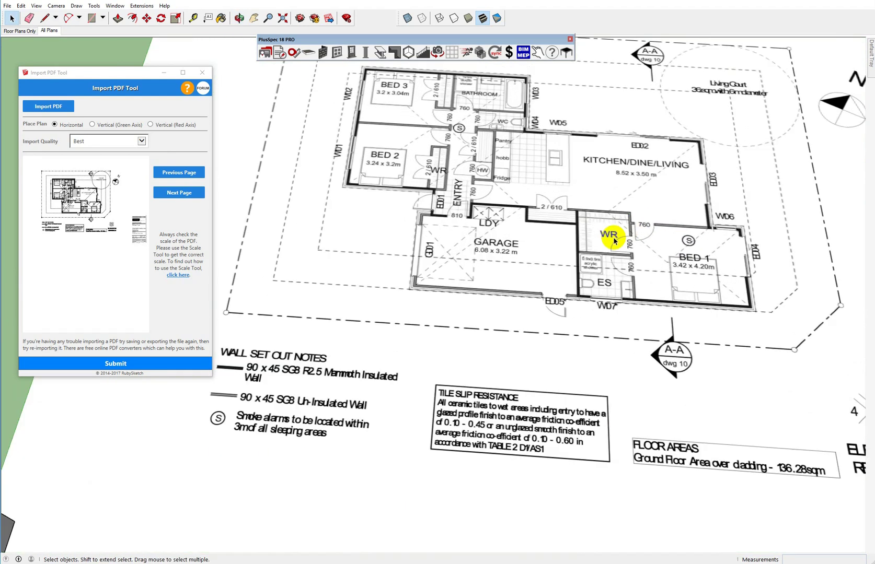
scroll(652, 246, up, 2)
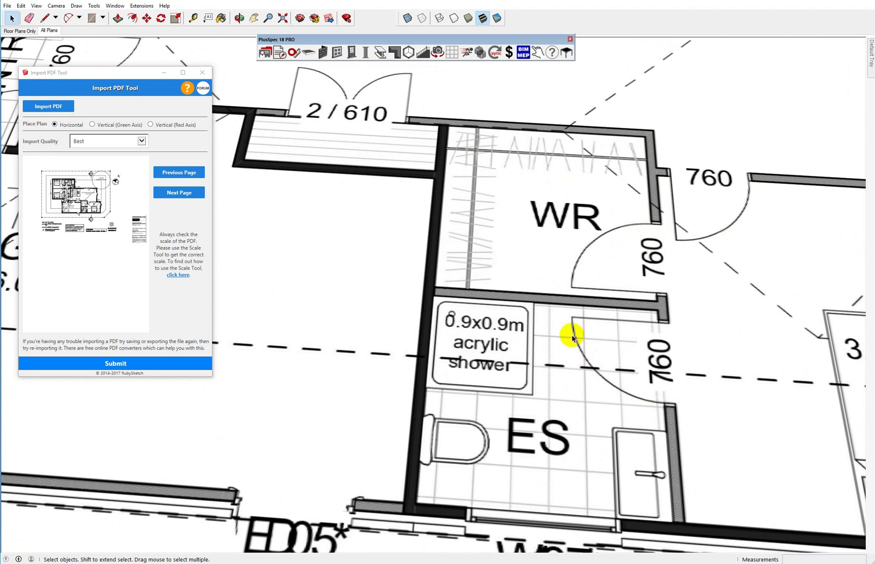
scroll(574, 293, down, 5)
scroll(535, 295, down, 5)
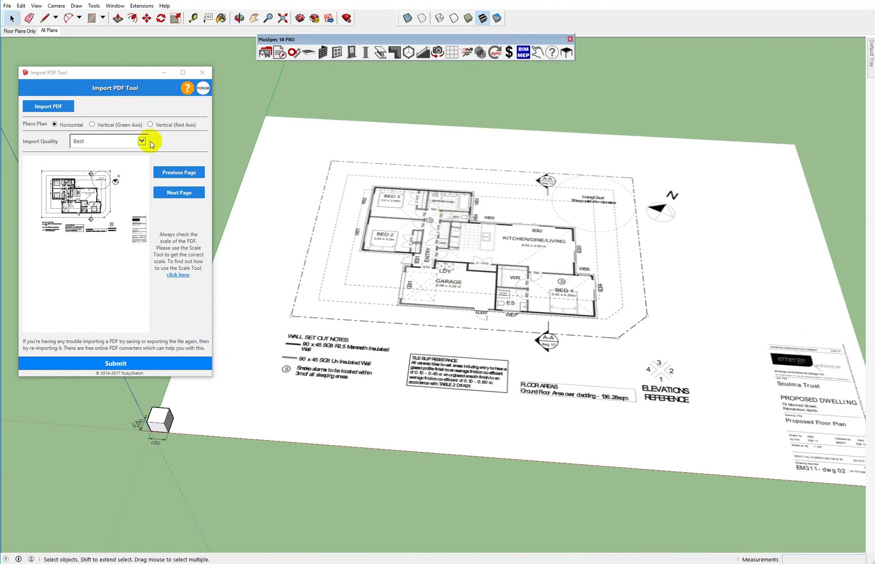
Switch Import Quality to Basic, reload the Working Drawing Set PDF, and page to the floor plan.
click(142, 141)
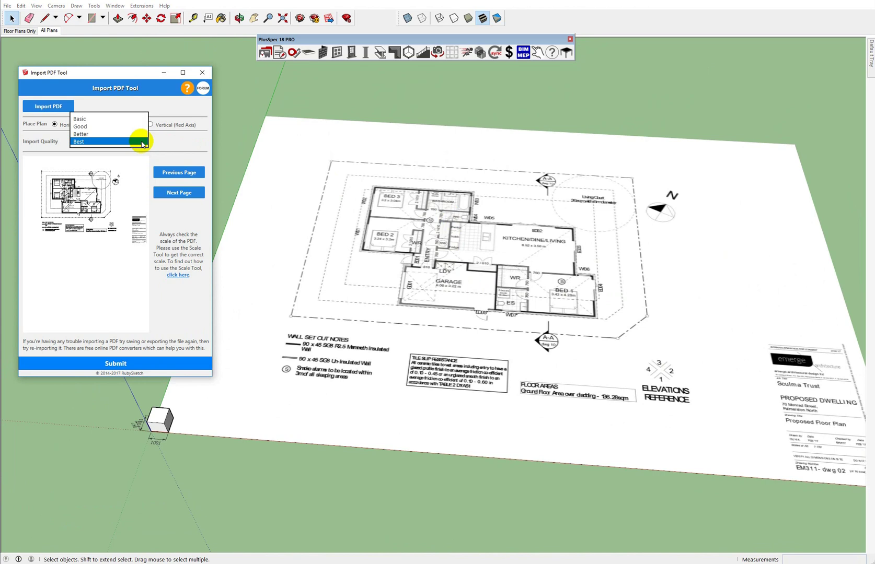
click(107, 116)
click(53, 107)
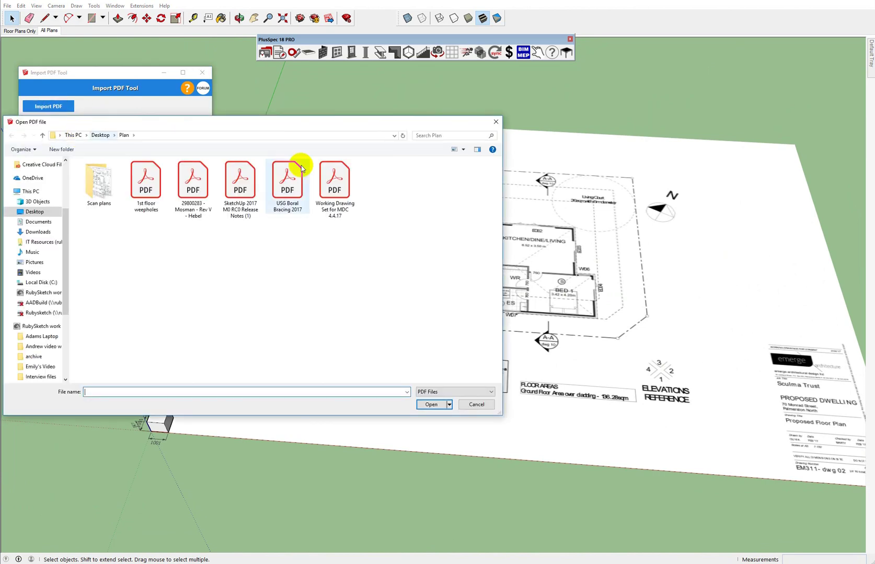
click(340, 182)
click(431, 404)
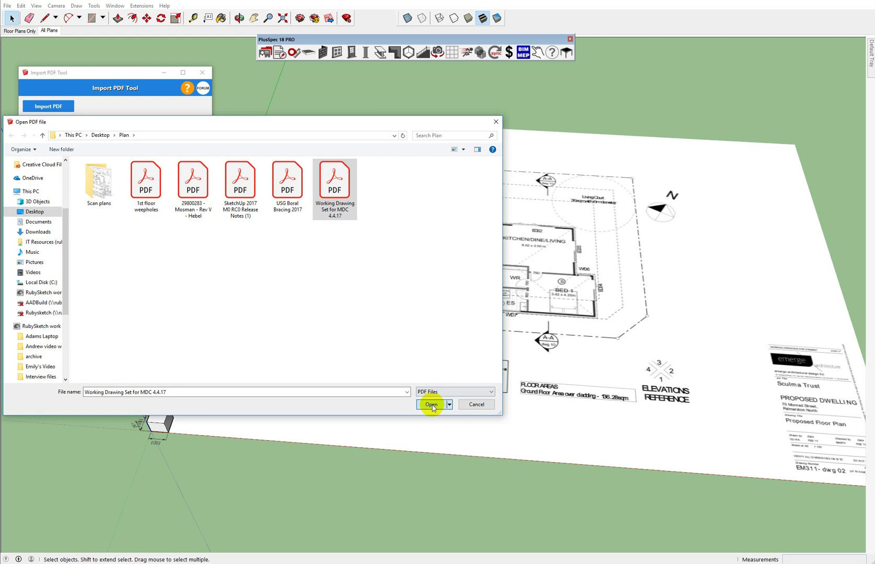
click(163, 192)
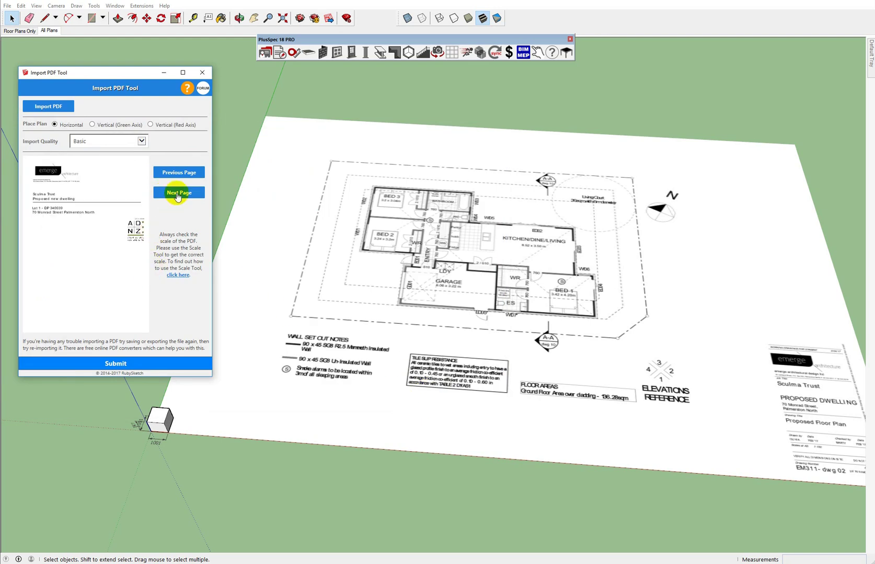
click(177, 194)
click(178, 195)
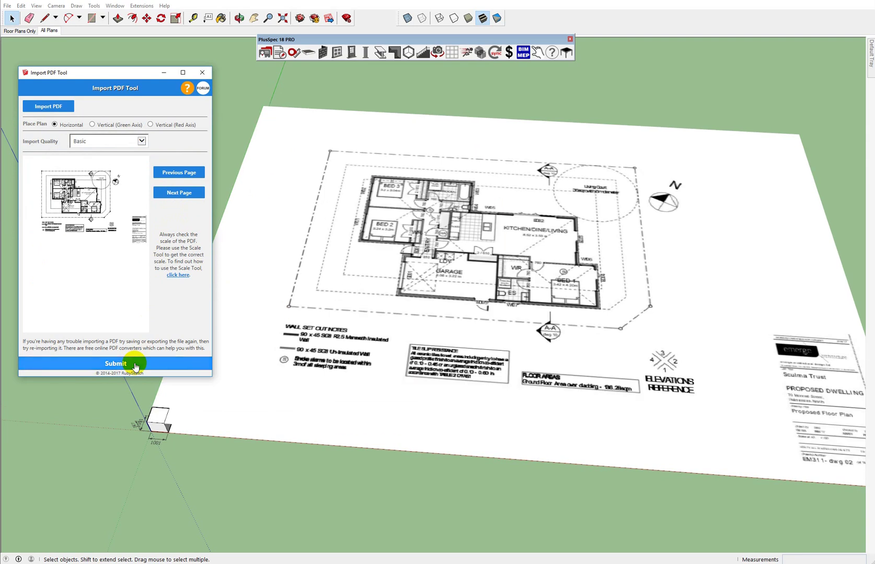
Orbit and zoom to inspect the Basic-quality floor plan sheet from above and in perspective.
scroll(402, 228, up, 5)
mouse_move(467, 230)
middle_down()
mouse_move(486, 271)
mouse_move(508, 373)
middle_up()
scroll(527, 302, down, 4)
mouse_move(527, 303)
middle_down()
mouse_move(458, 302)
mouse_move(449, 336)
middle_up()
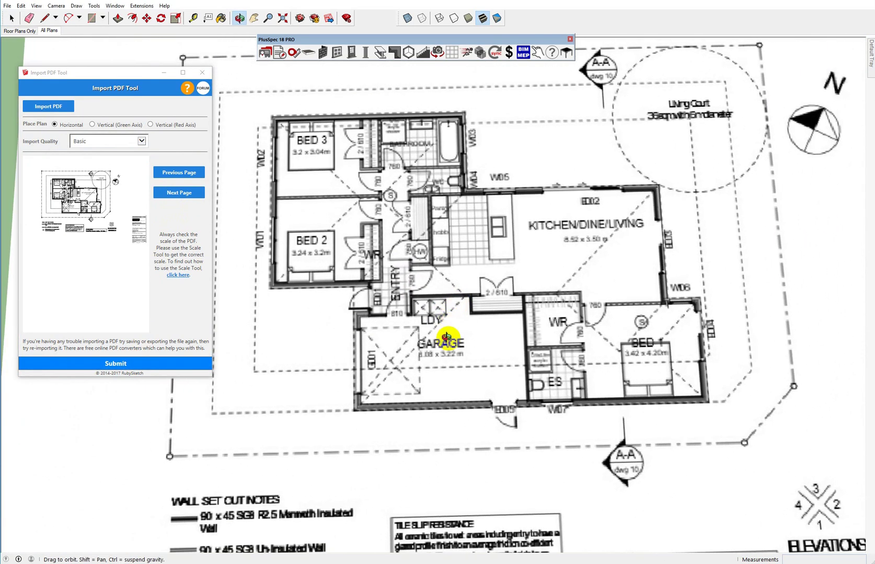
scroll(586, 297, up, 5)
scroll(570, 311, up, 5)
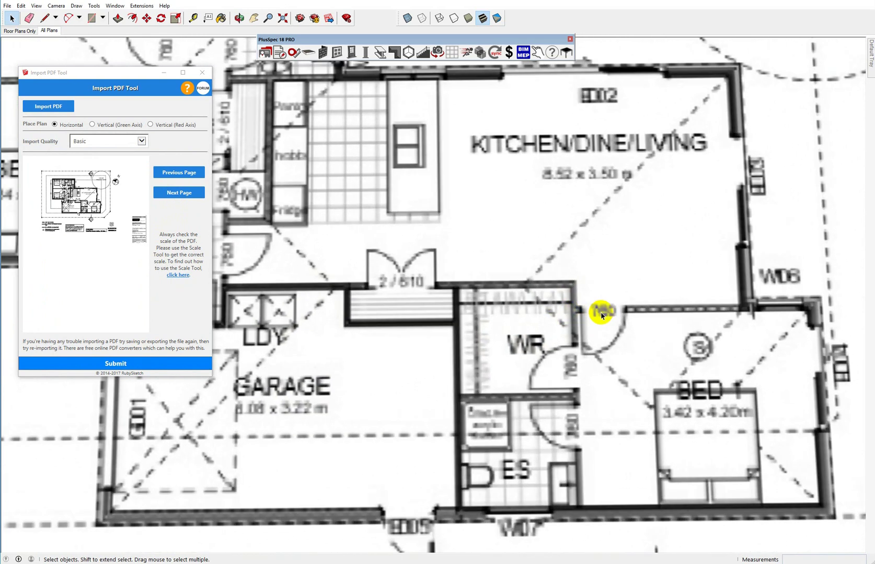
scroll(570, 314, down, 5)
scroll(571, 317, down, 5)
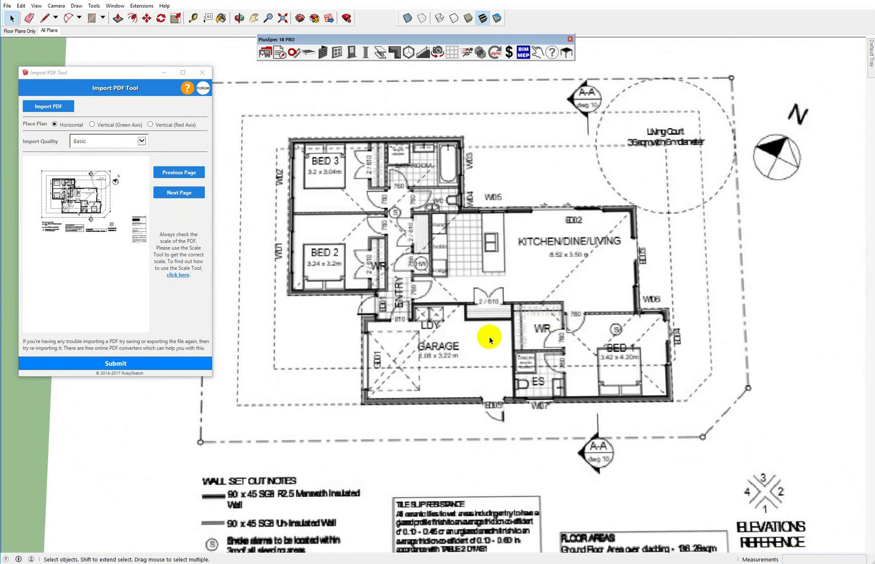
middle_drag(488, 338, 414, 278)
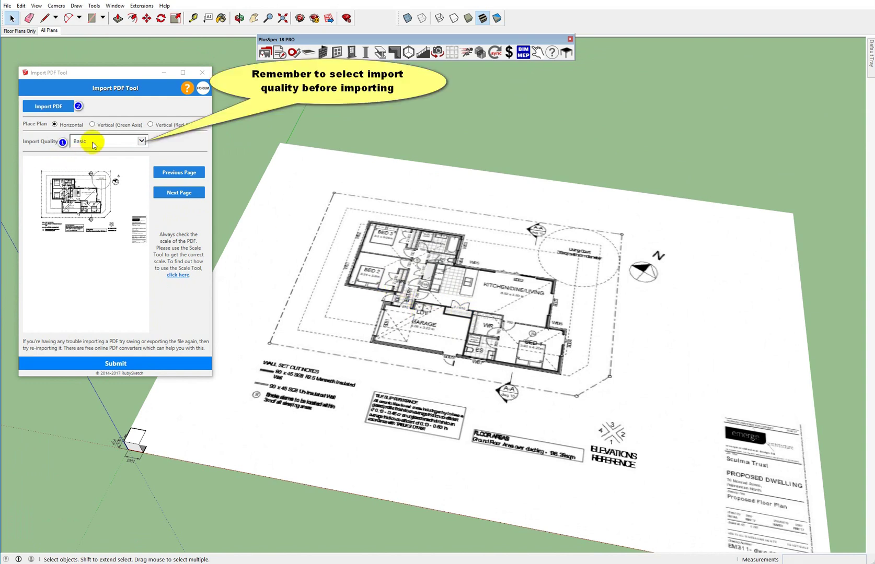
middle_drag(410, 316, 431, 255)
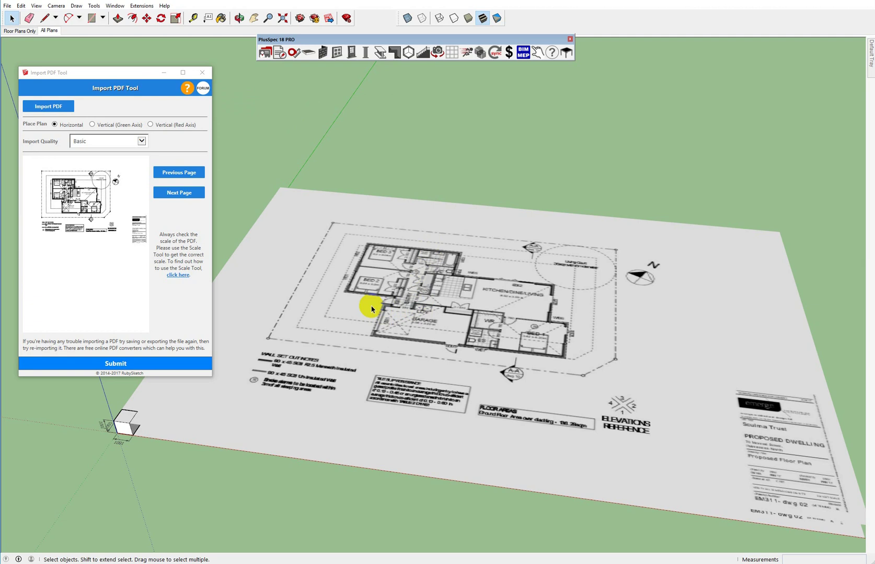
middle_drag(397, 326, 373, 319)
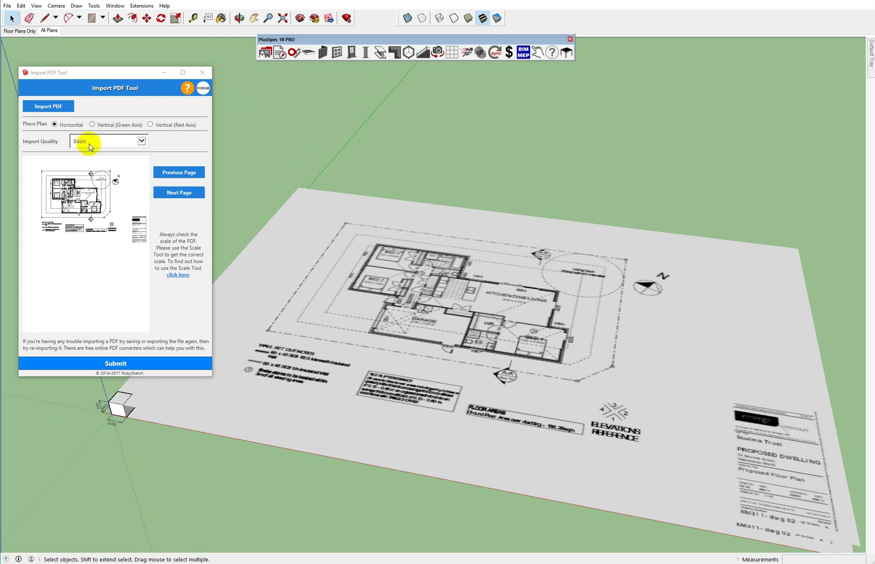
Re-import the floor plan at Better quality, view it from above, and browse for another PDF.
click(90, 147)
click(86, 157)
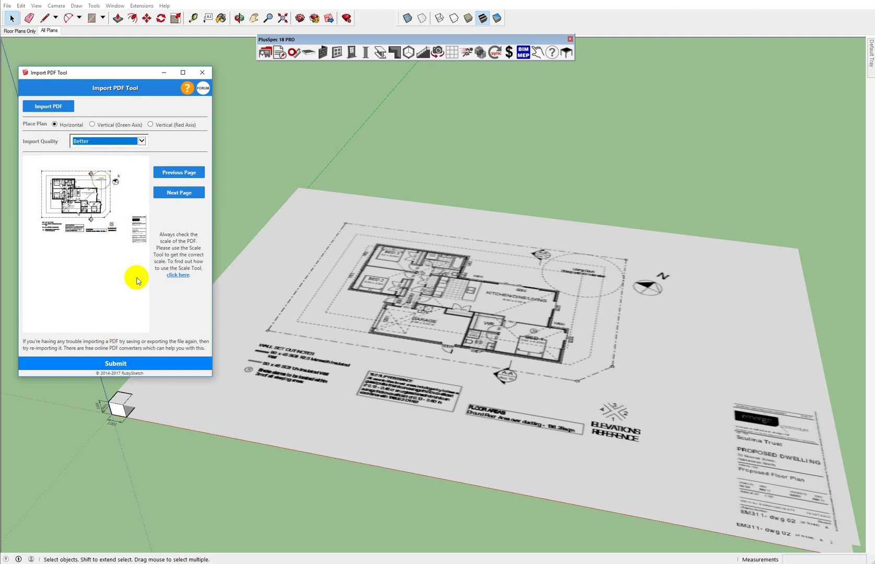
click(130, 369)
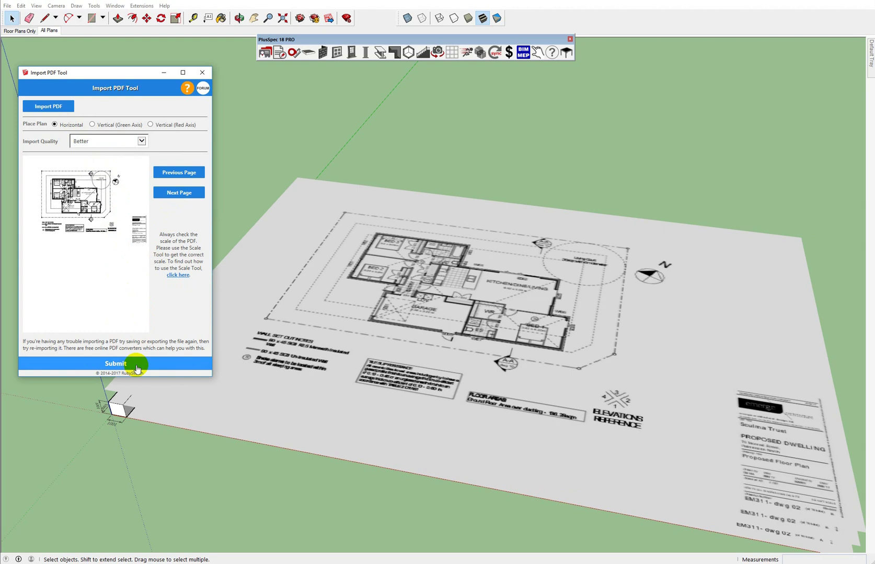
middle_drag(312, 323, 408, 303)
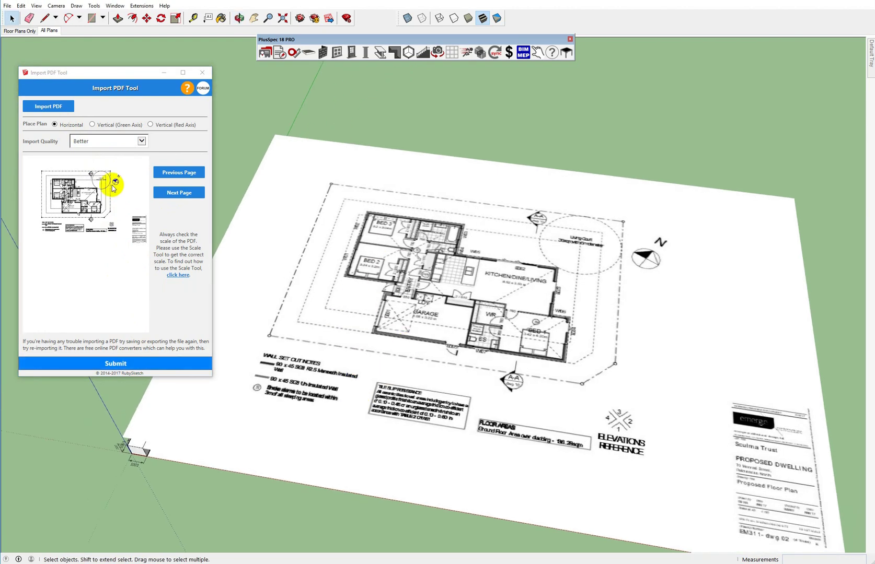
click(93, 142)
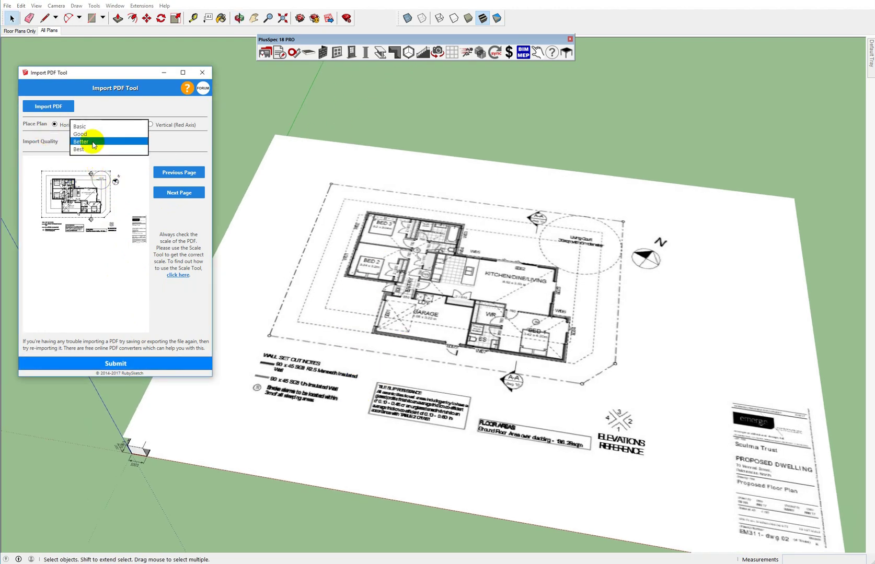
click(52, 107)
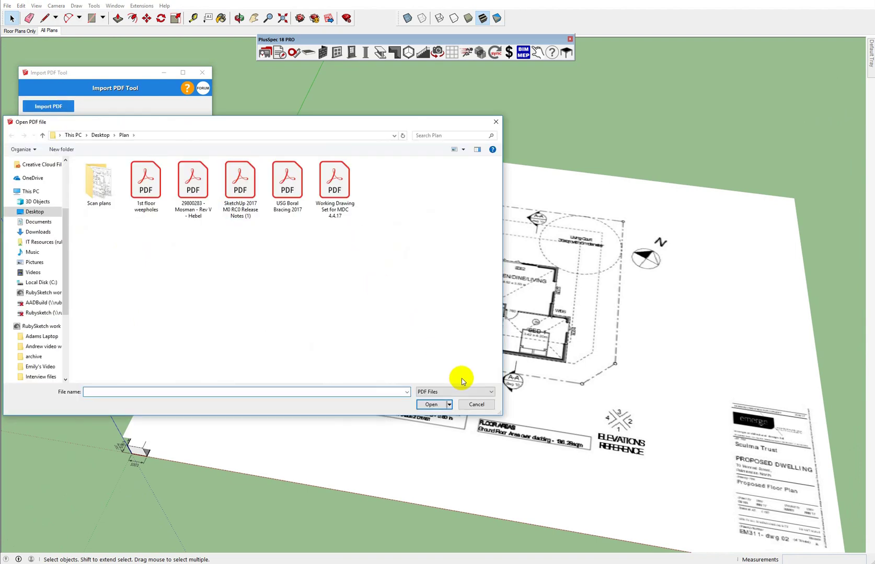
Cancel the file dialog, keep Better quality, and set placement to Vertical (Green Axis).
click(473, 404)
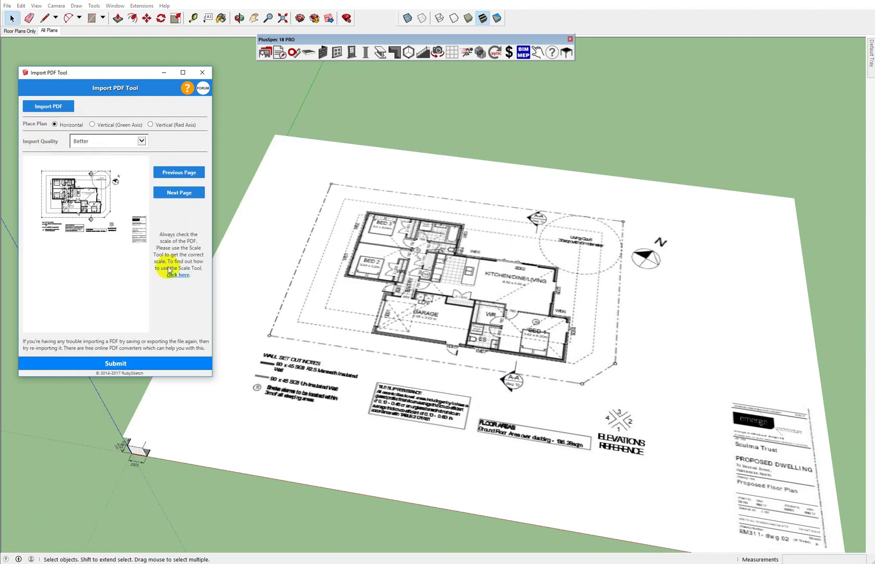
click(95, 145)
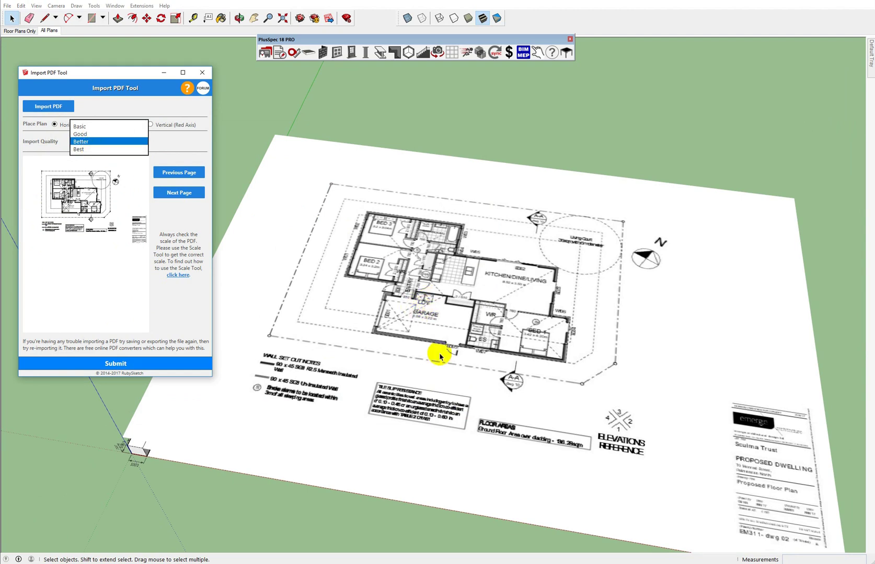
scroll(410, 318, up, 4)
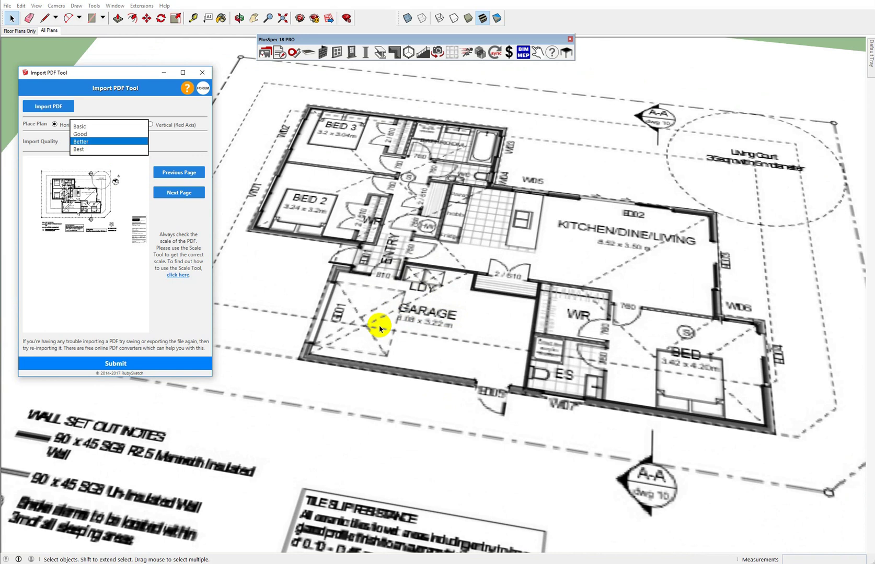
scroll(385, 317, down, 6)
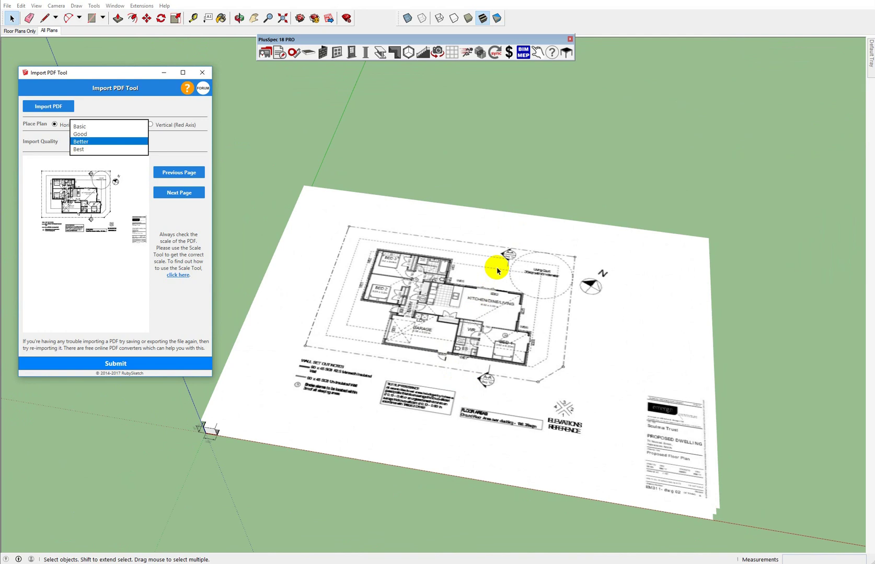
click(124, 141)
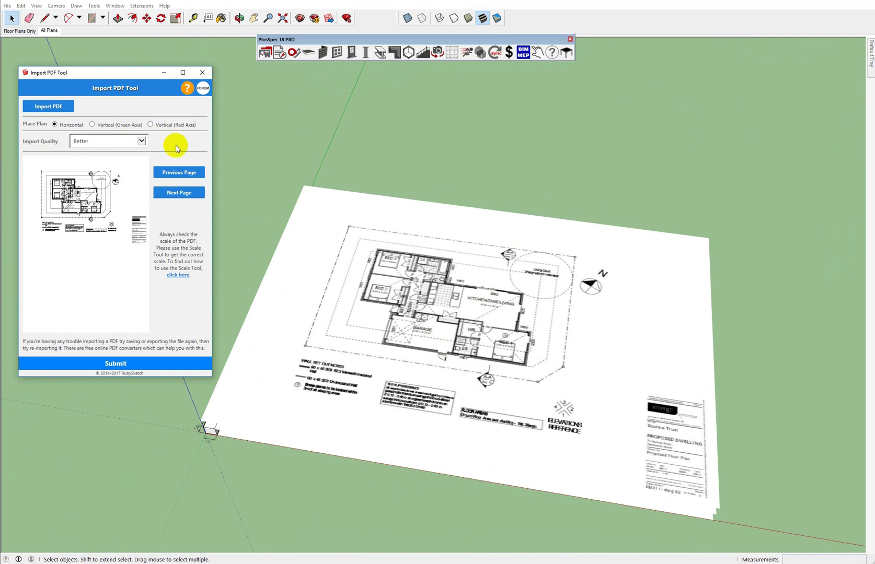
click(93, 125)
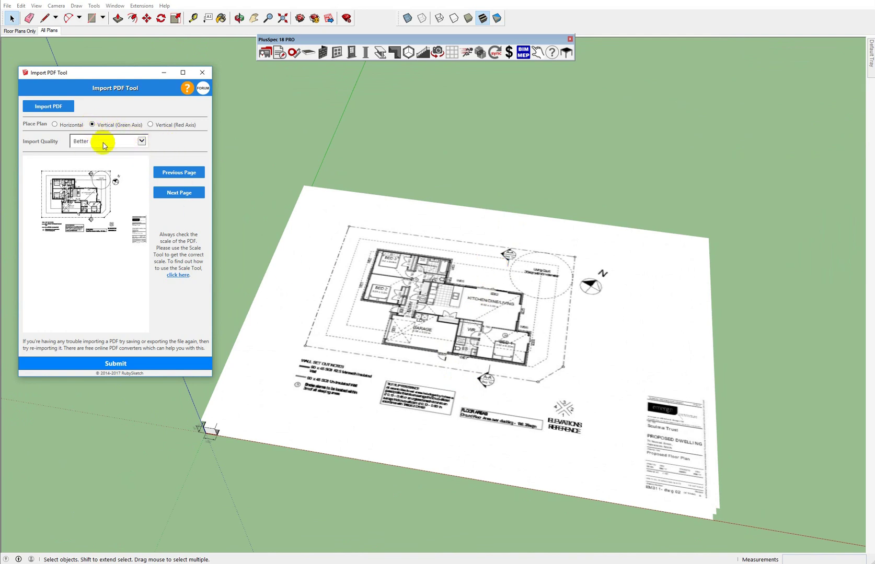
Page to the house elevations and import that page standing upright.
click(174, 195)
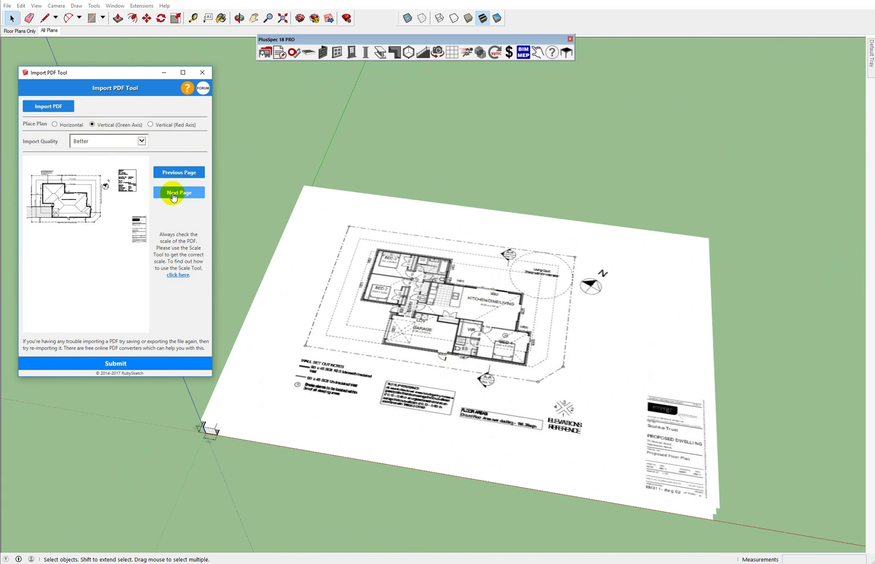
click(174, 194)
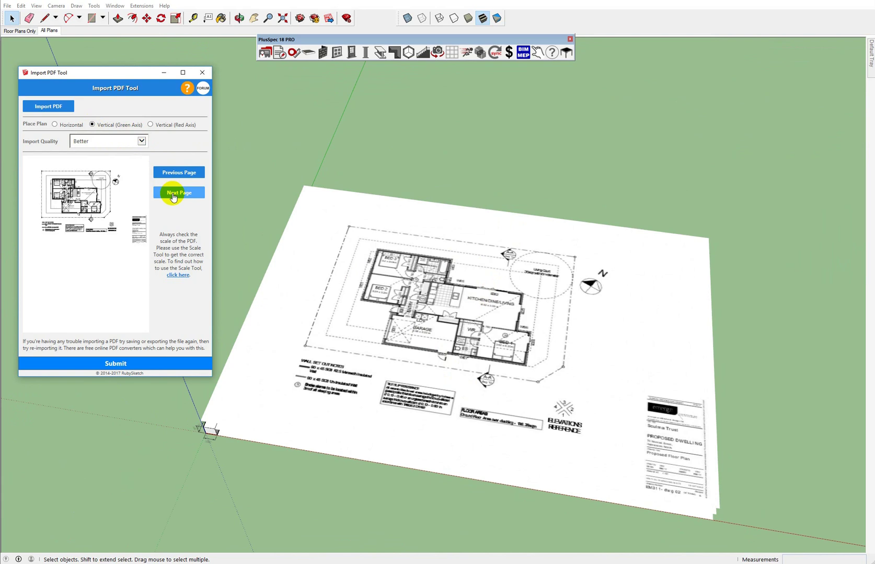
click(174, 195)
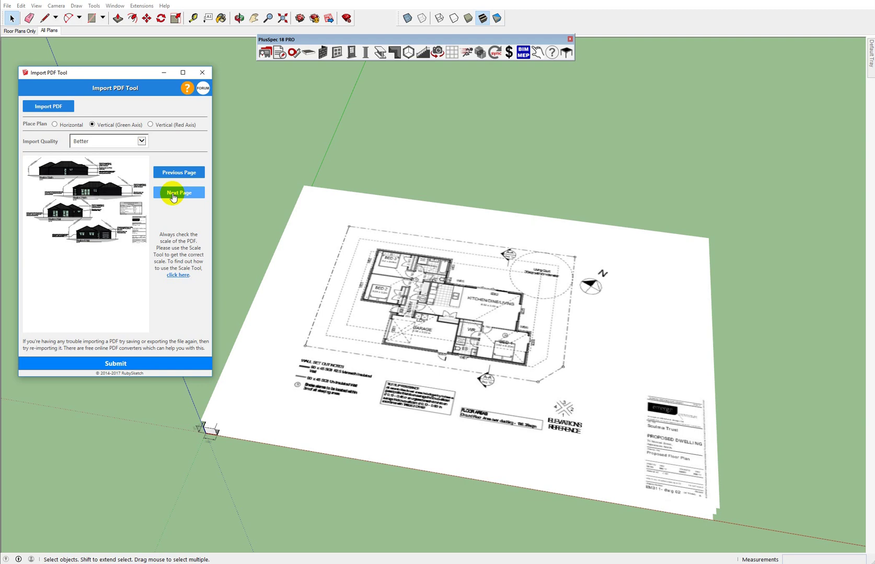
click(117, 363)
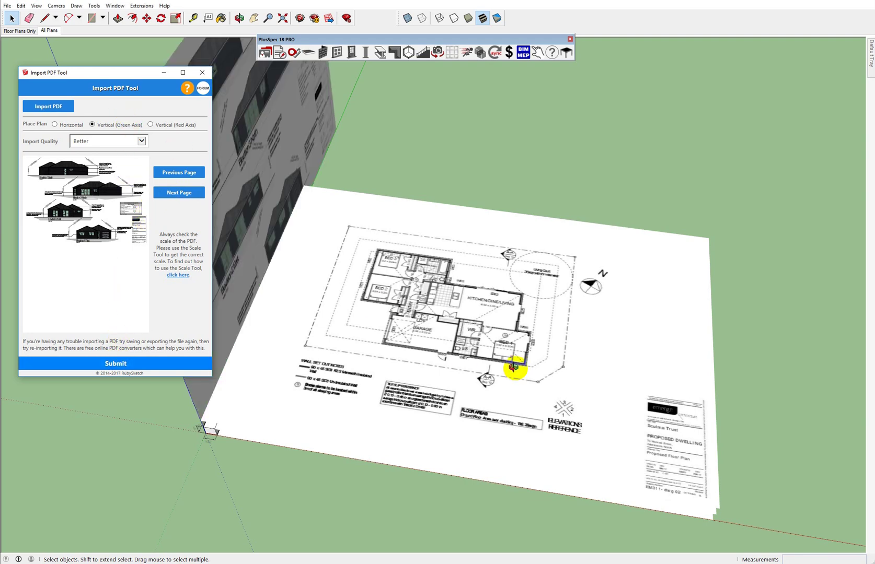
middle_drag(514, 367, 397, 313)
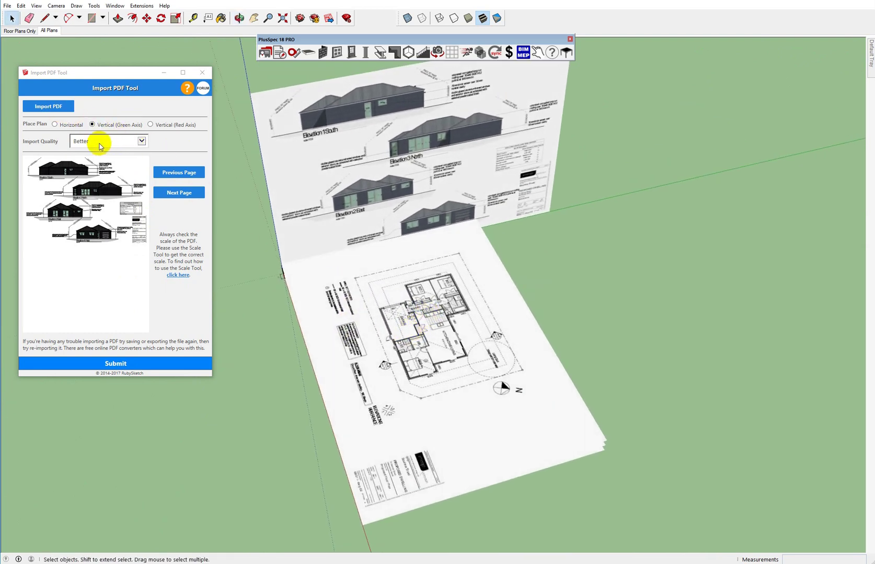
Reload Working Drawing Set for MDC 4.4.17 and import its dimensioned floor plan page upright.
click(60, 106)
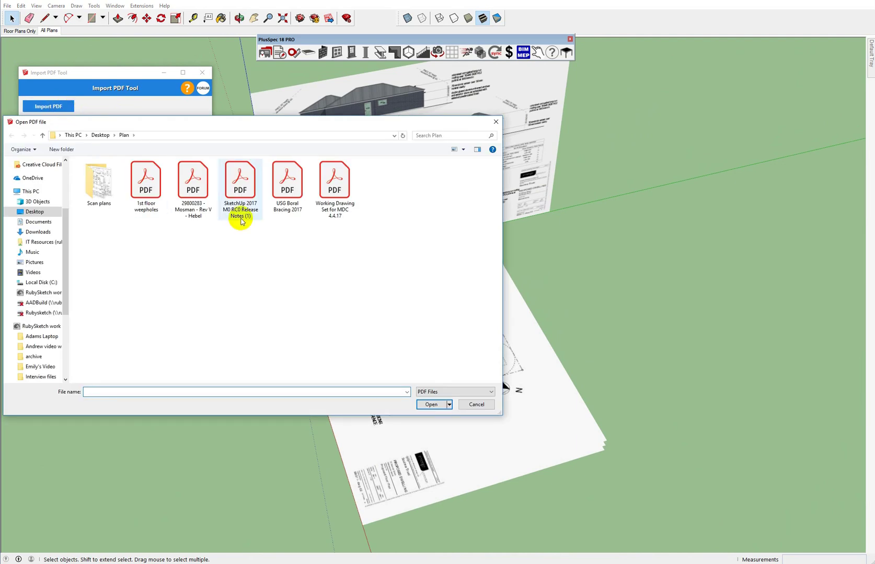
click(330, 194)
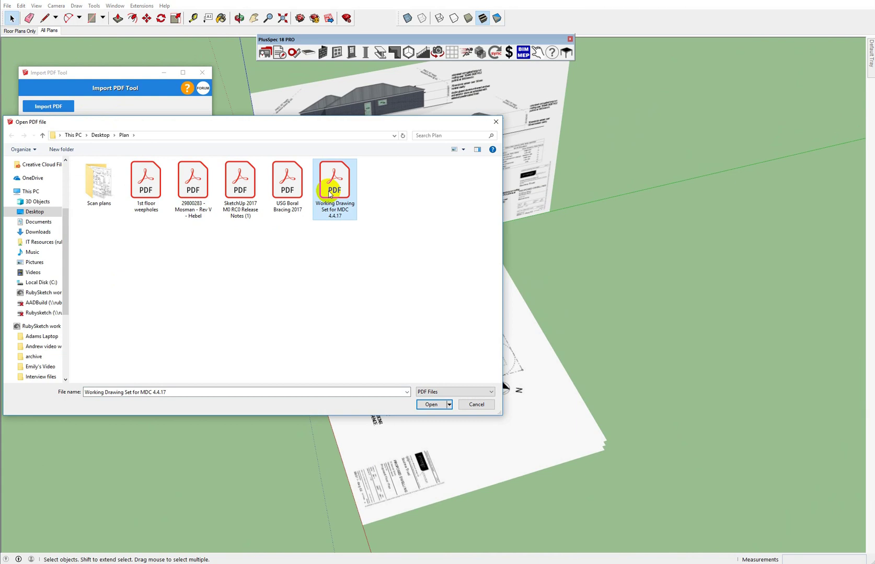
click(430, 405)
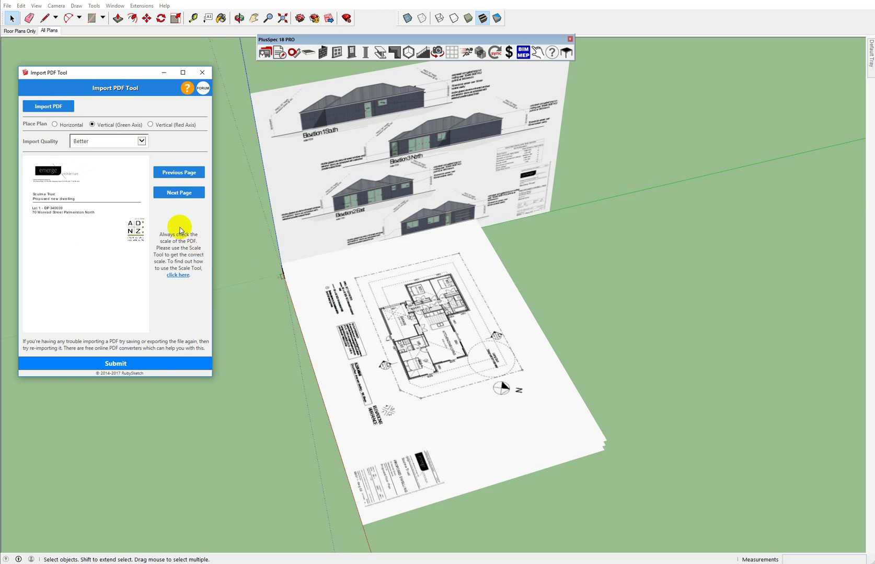
click(172, 193)
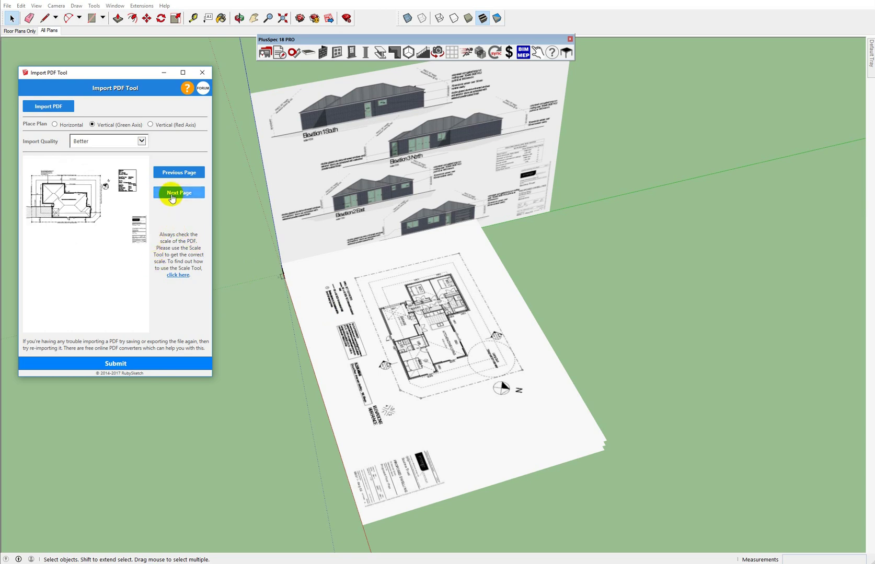
click(172, 194)
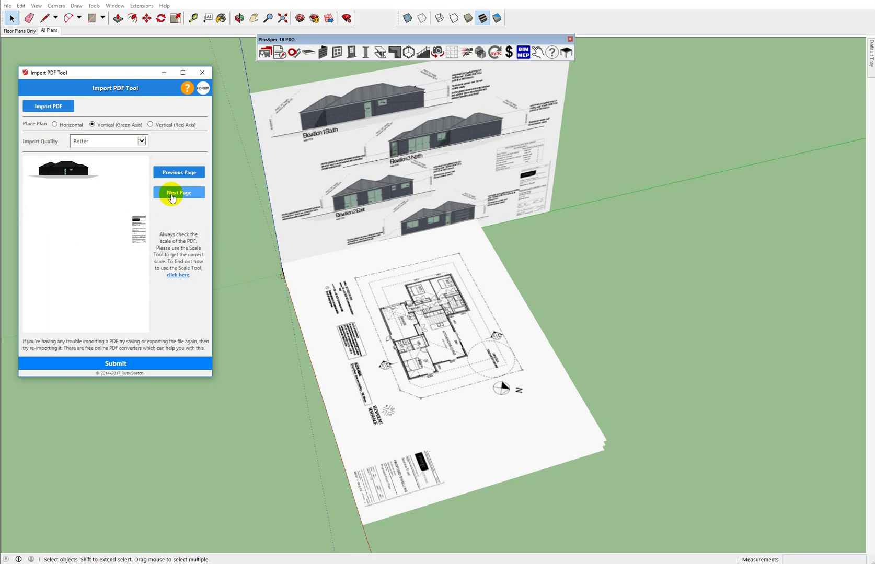
click(172, 194)
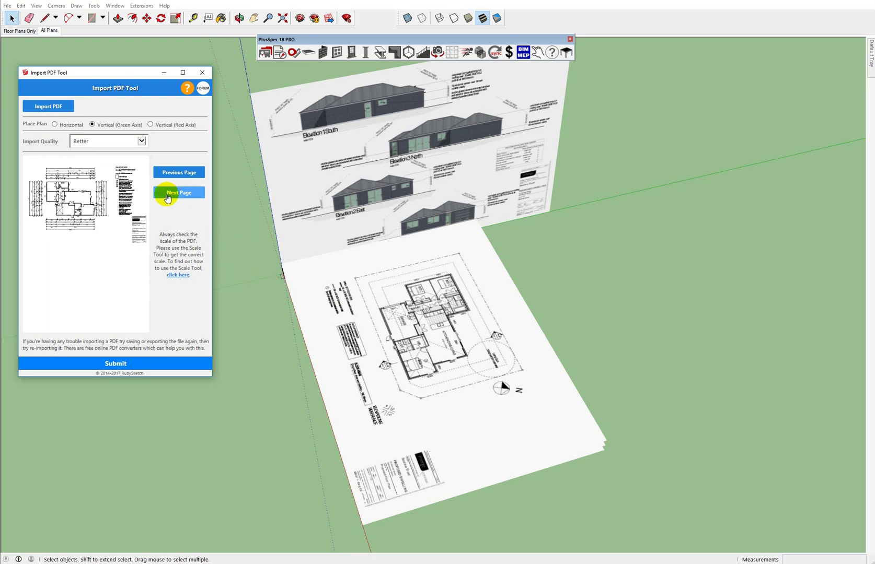
click(106, 365)
middle_drag(283, 331, 418, 385)
scroll(475, 328, up, 10)
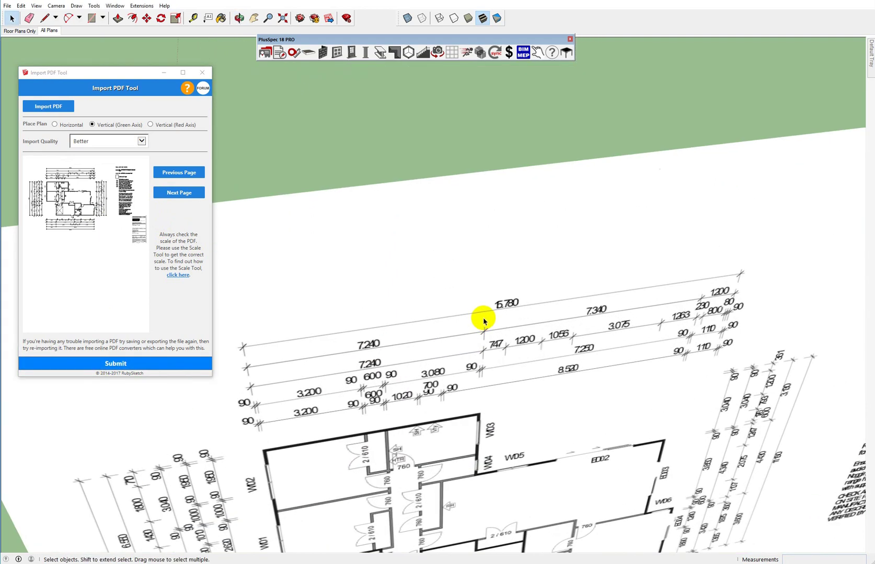
middle_drag(511, 309, 497, 287)
scroll(498, 287, down, 2)
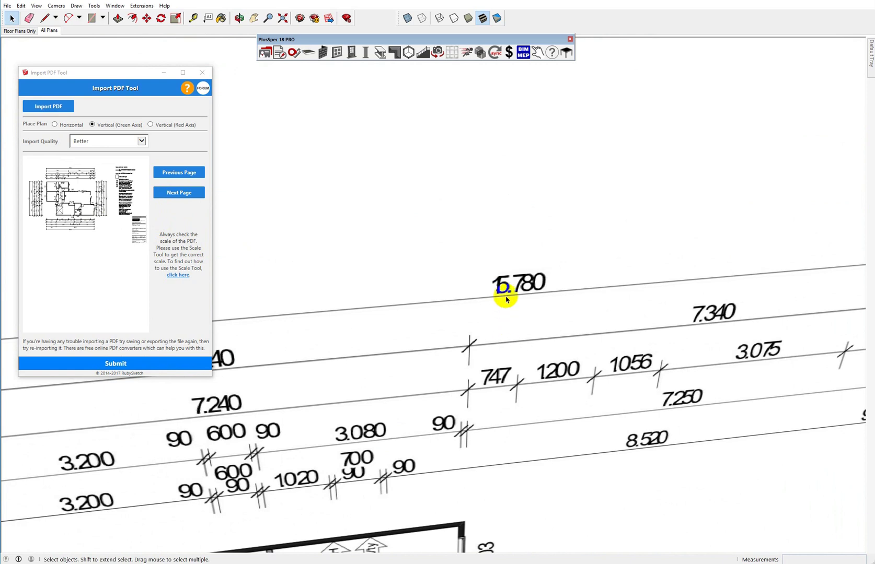
scroll(544, 306, down, 2)
scroll(544, 305, down, 6)
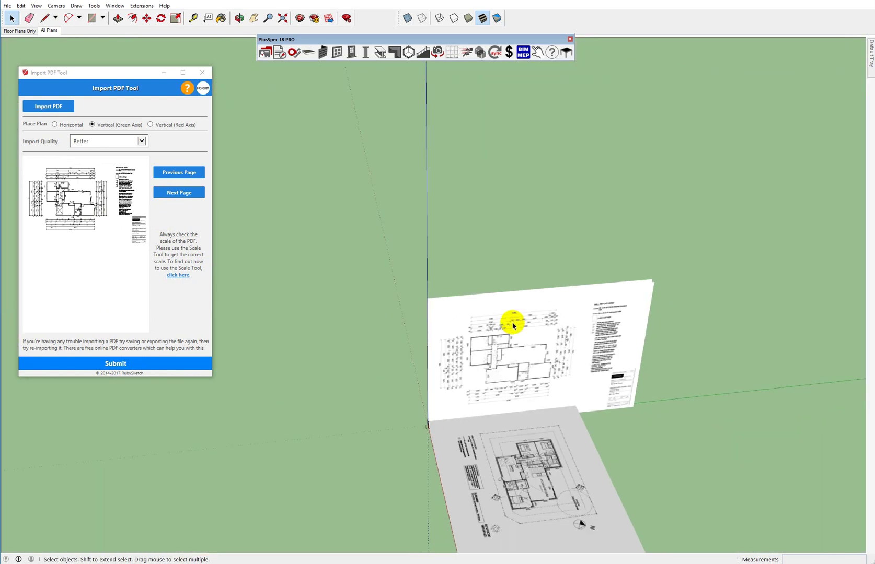
scroll(513, 326, up, 5)
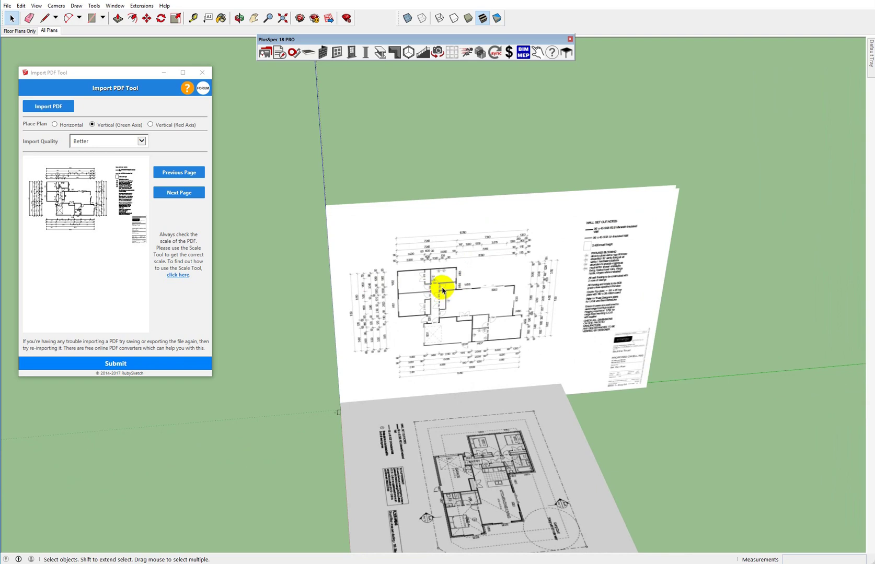
scroll(442, 290, down, 4)
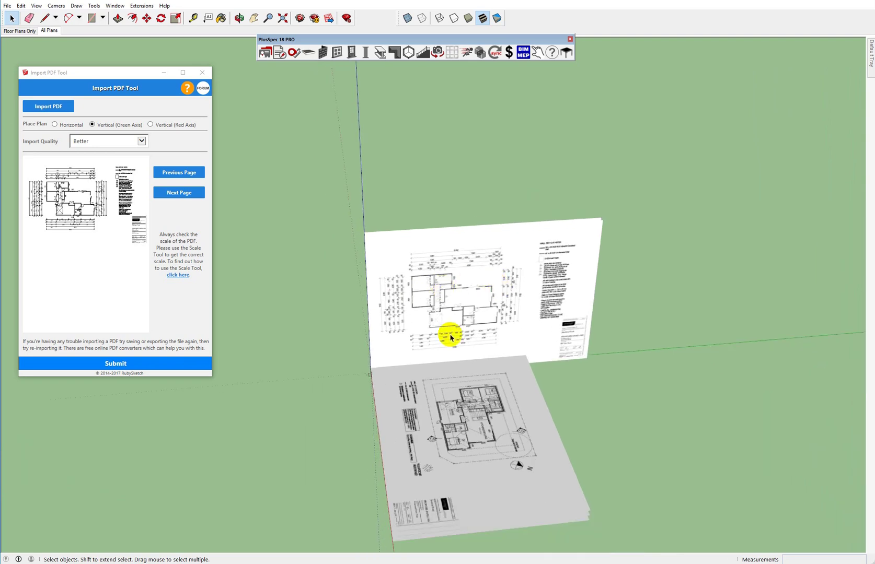
Select all imported sheets with Ctrl+A and bring up the PlusSpec Plan Tools.
click(509, 401)
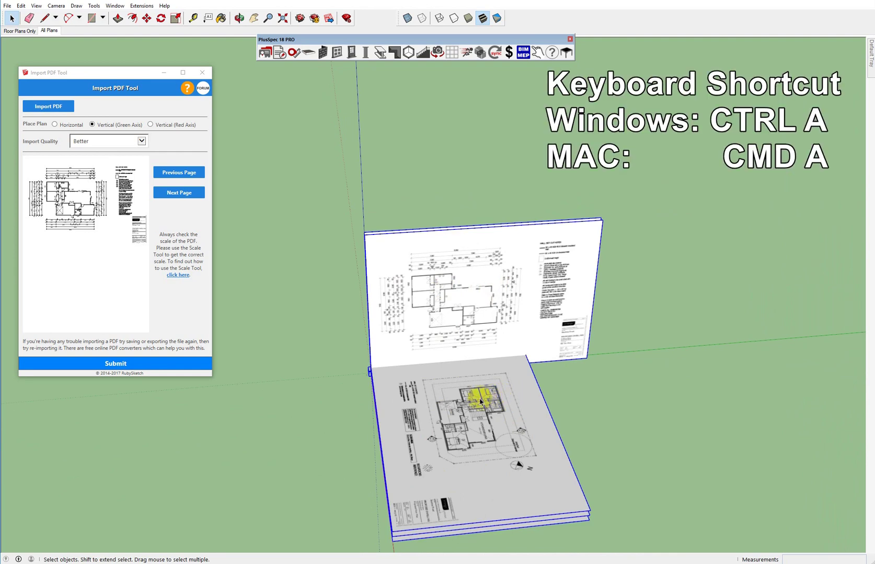
click(602, 441)
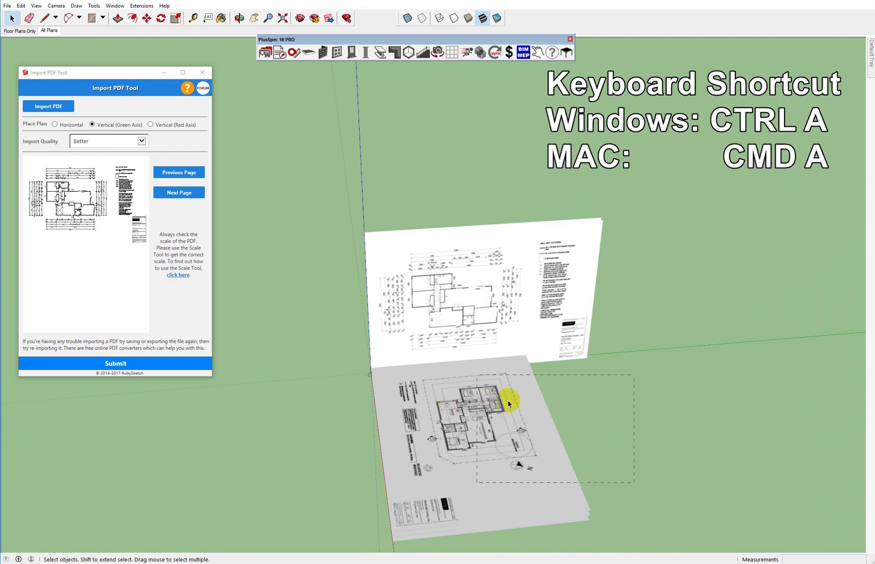
key(ctrl+a)
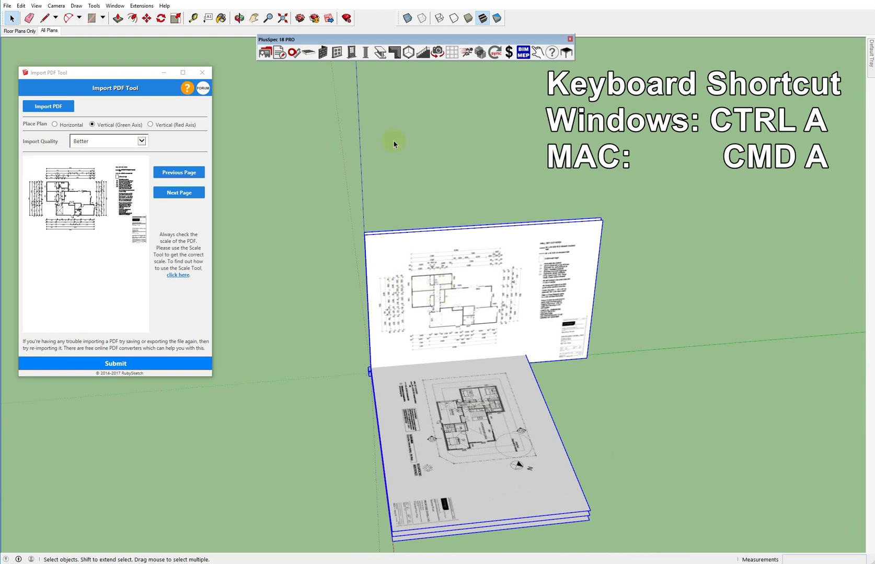
click(294, 52)
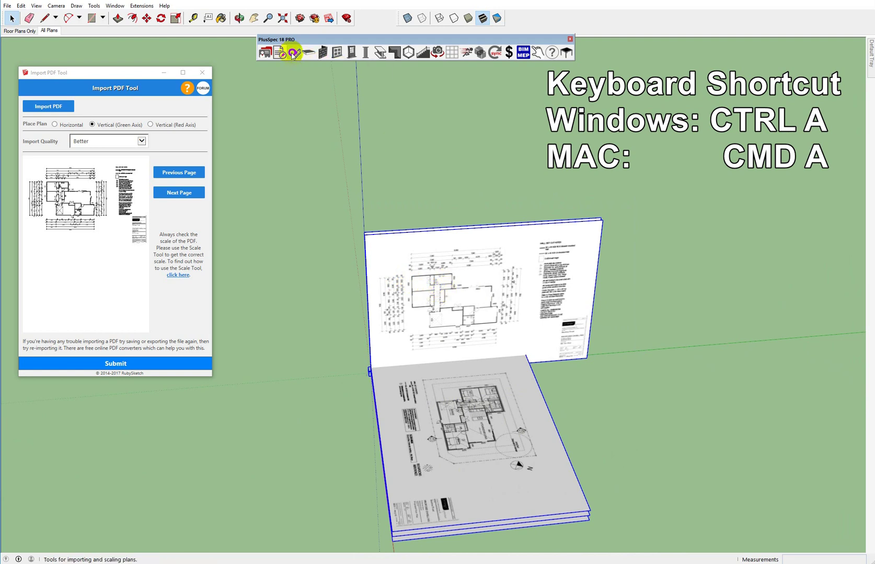
Start the PlusSpec Scale tool and zoom in on the 15.780 dimension line's ticks.
click(486, 445)
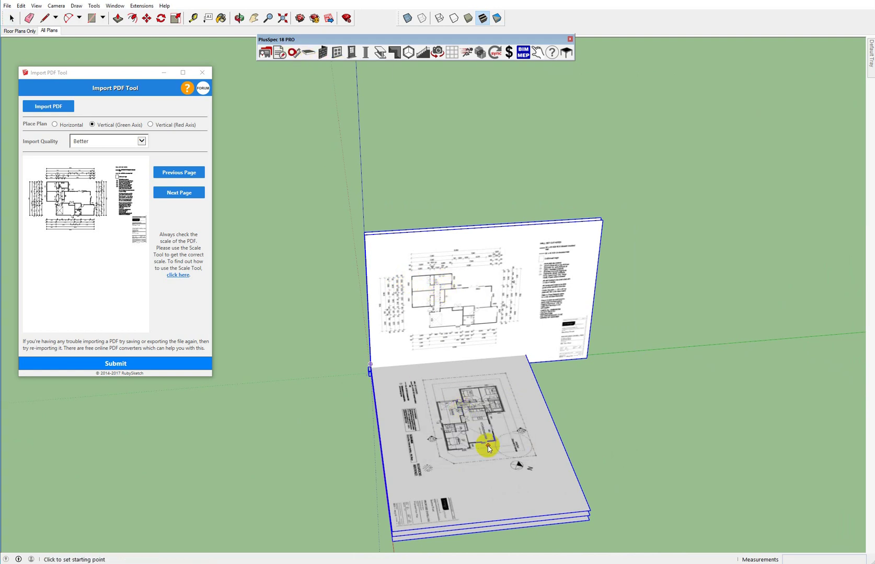
scroll(439, 357, up, 1)
scroll(436, 357, up, 6)
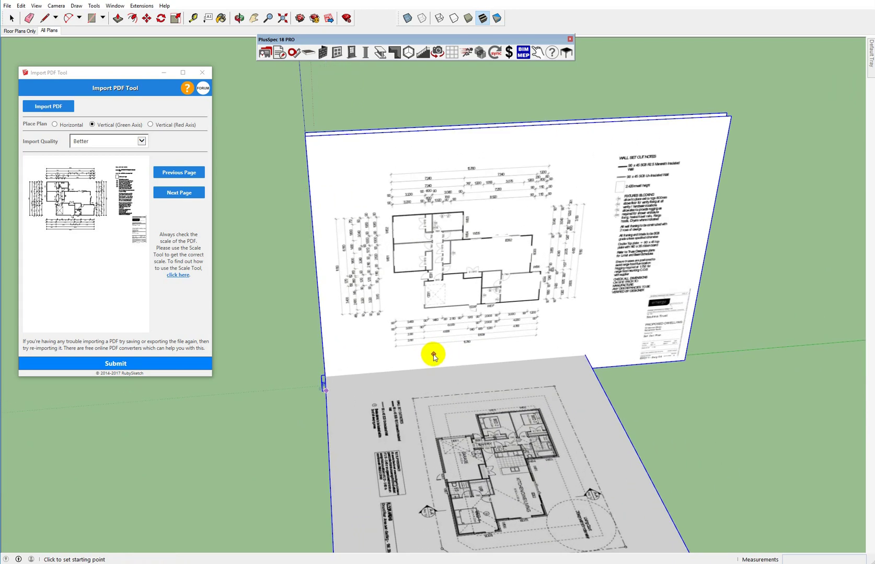
scroll(374, 341, up, 8)
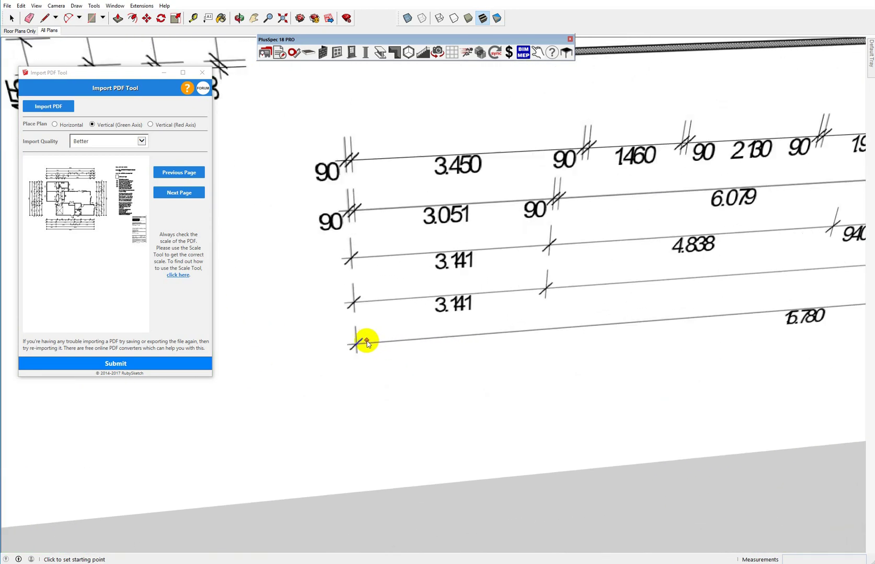
scroll(349, 350, up, 4)
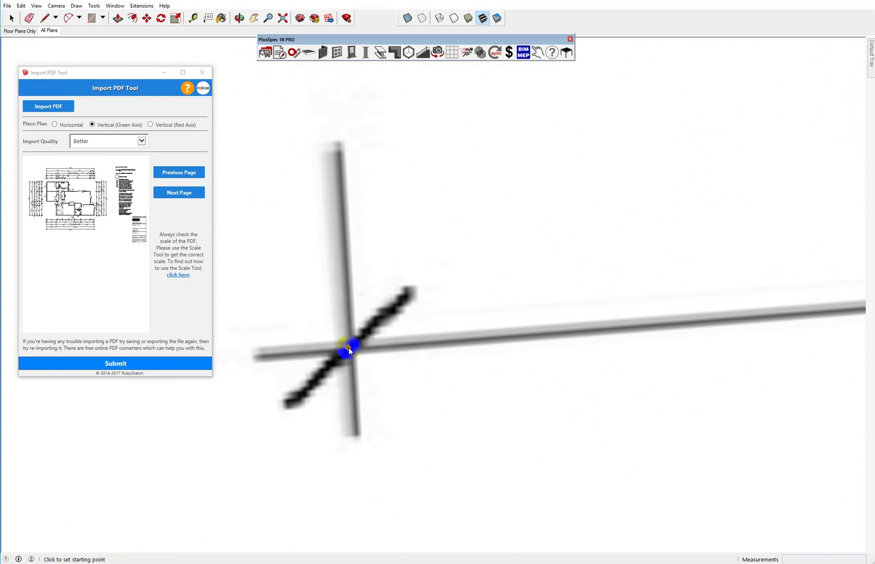
scroll(327, 328, down, 8)
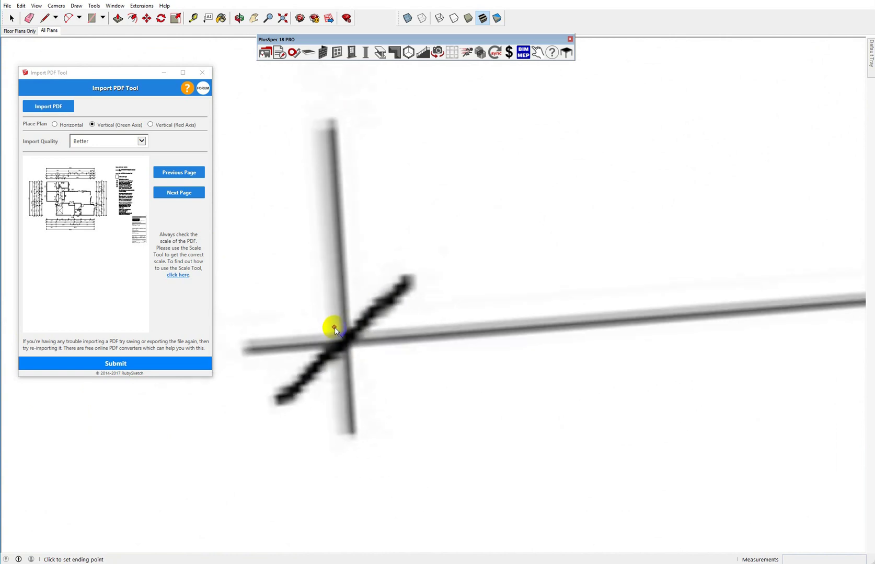
scroll(78, 422, down, 2)
scroll(78, 422, down, 6)
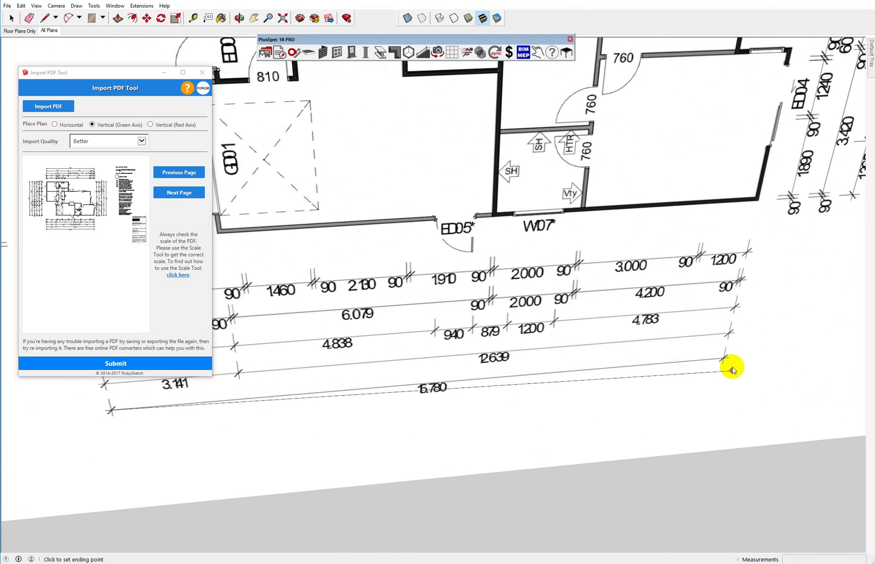
scroll(723, 363, up, 2)
scroll(720, 362, up, 2)
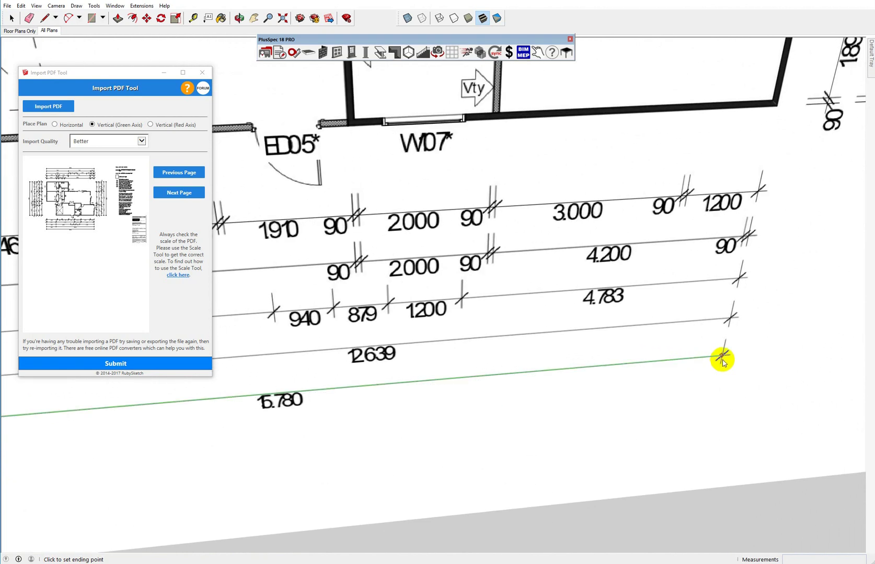
scroll(722, 359, up, 1)
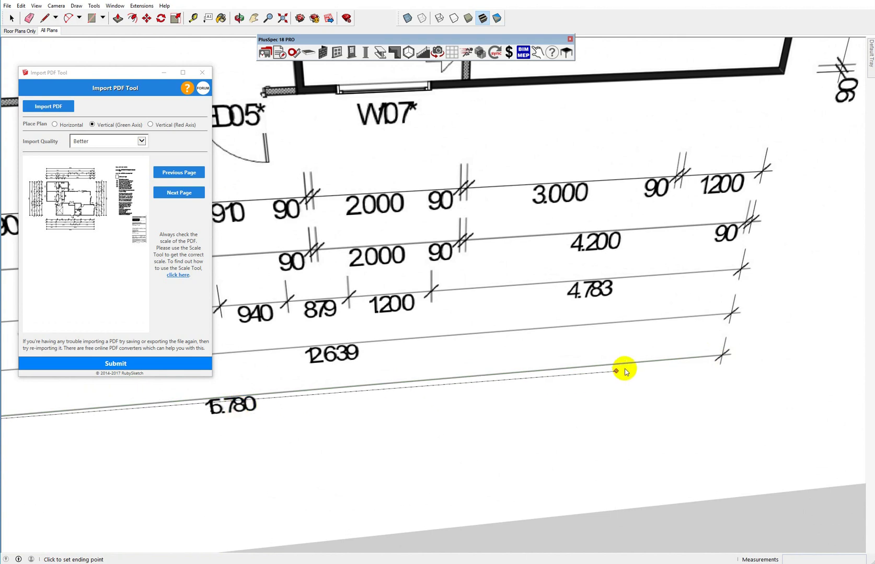
scroll(727, 359, up, 3)
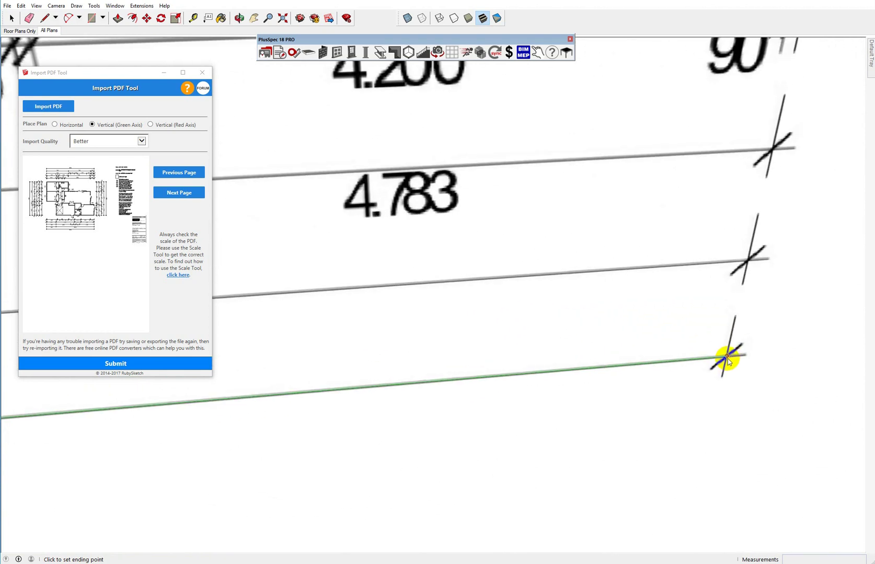
scroll(728, 359, up, 2)
scroll(728, 358, up, 2)
Pick the far 15.780 tick and enter the true length to rescale the plans.
click(726, 357)
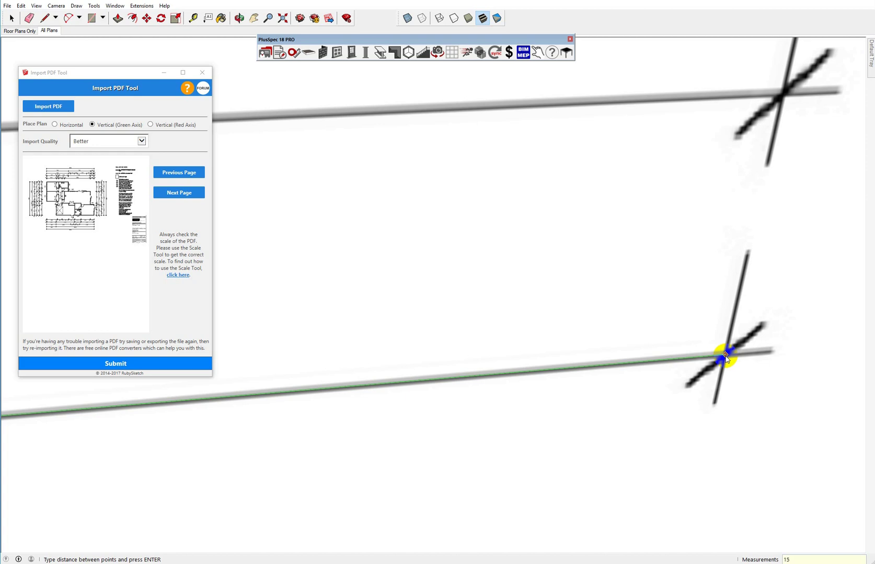
key(Return)
scroll(723, 354, down, 5)
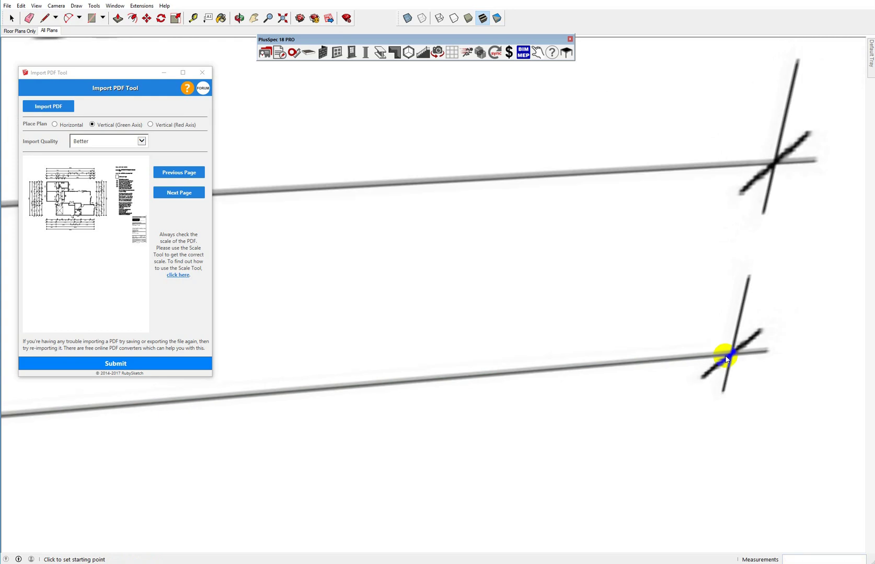
scroll(701, 360, down, 8)
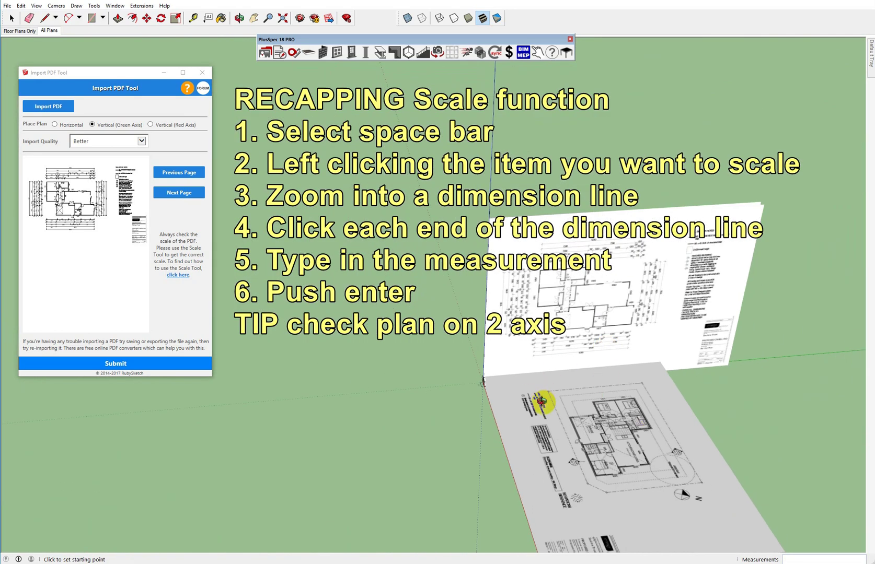
Select the flat floor plan sheet, then orbit around both plans down to a low viewing angle.
middle_drag(542, 403, 591, 358)
key(space)
click(603, 410)
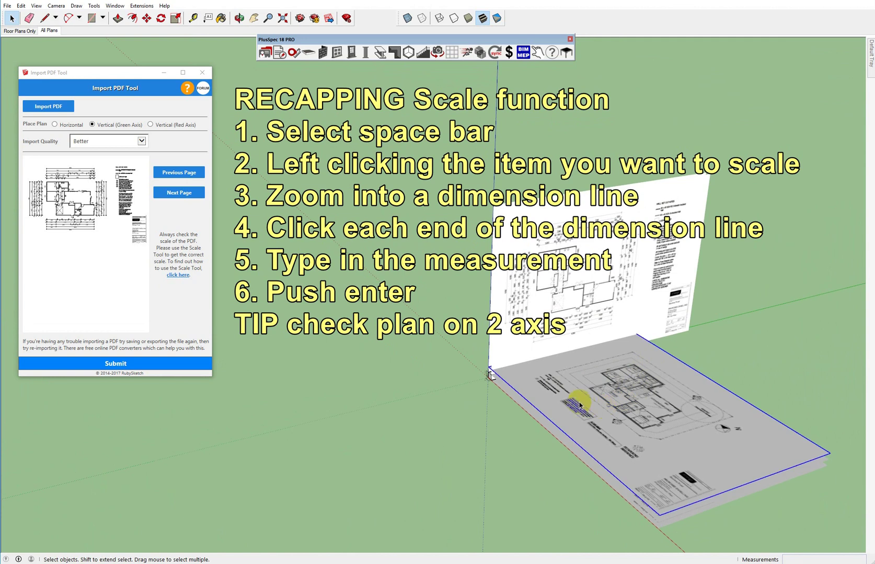
middle_drag(582, 404, 673, 400)
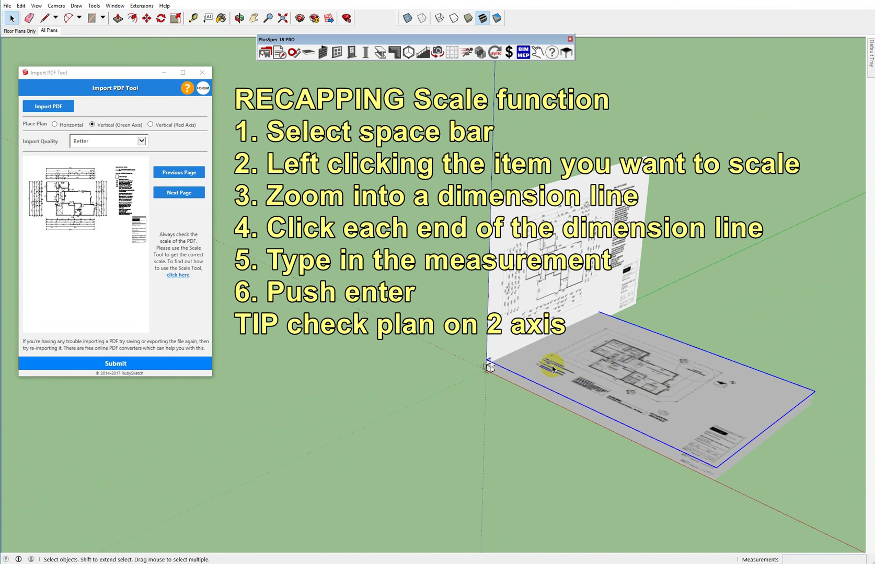
middle_drag(552, 369, 434, 434)
middle_drag(574, 435, 501, 356)
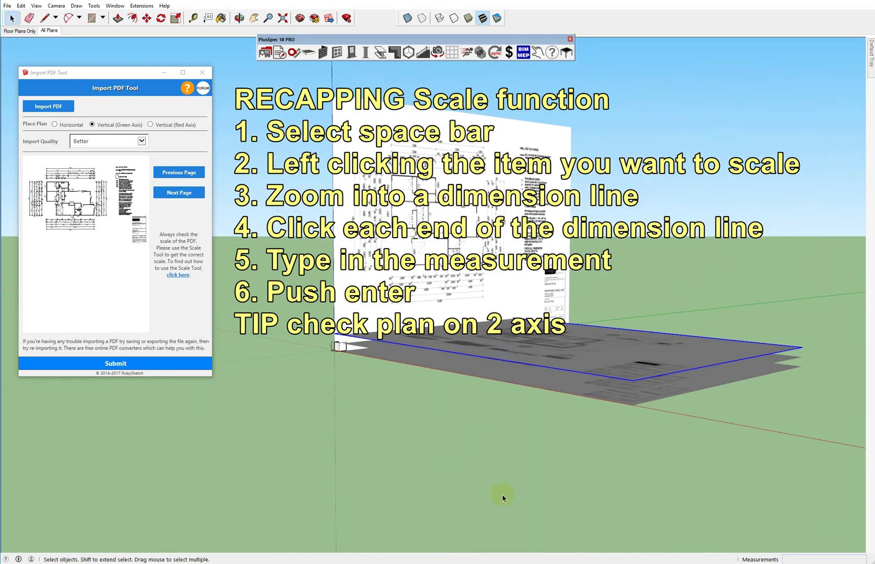